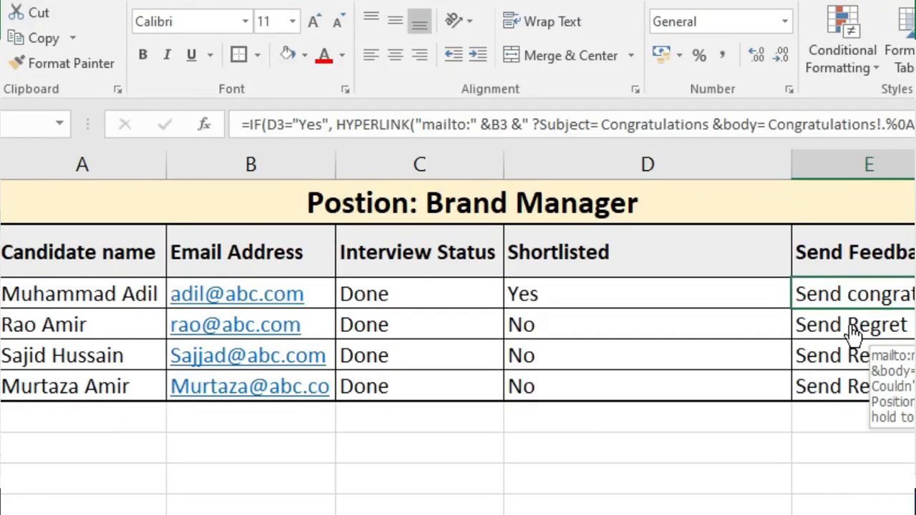
- Follow the E4 regret link, then point out the Candidate name, Email Address and Shortlisted columns
left_click(855, 335)
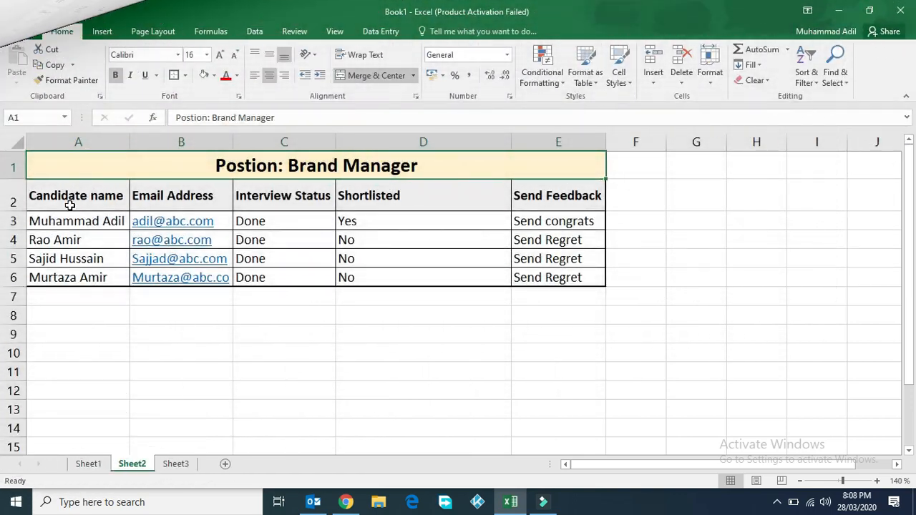
left_click(70, 205)
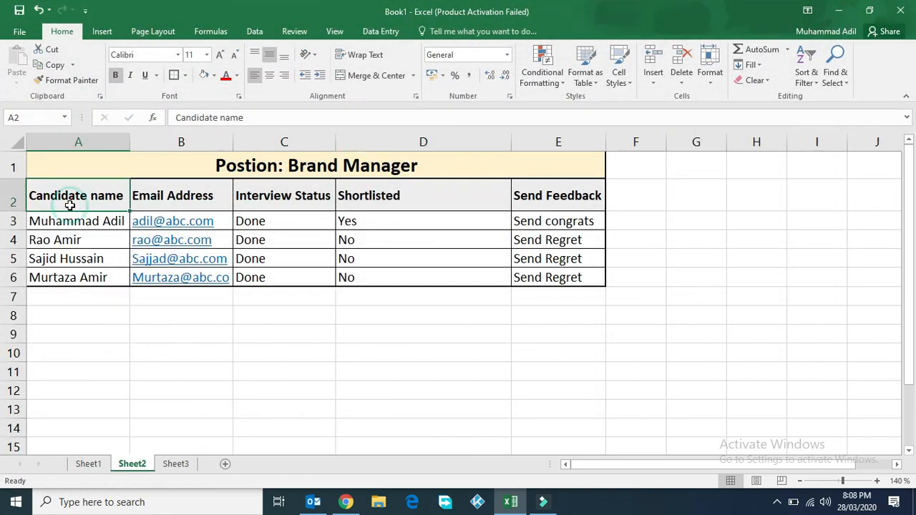
left_click(178, 197)
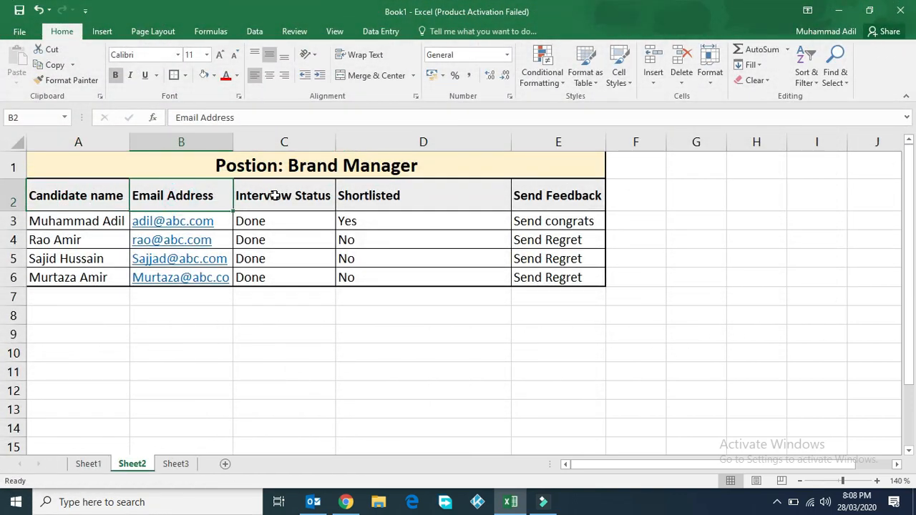
left_click(308, 260)
left_click(409, 195)
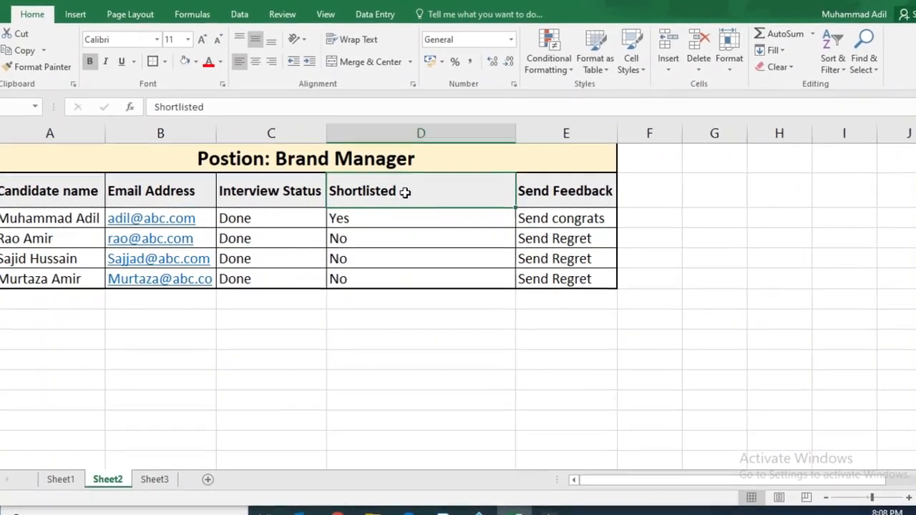
- Show the Yes status in D3 and follow the Send congrats link in E3
left_click(379, 226)
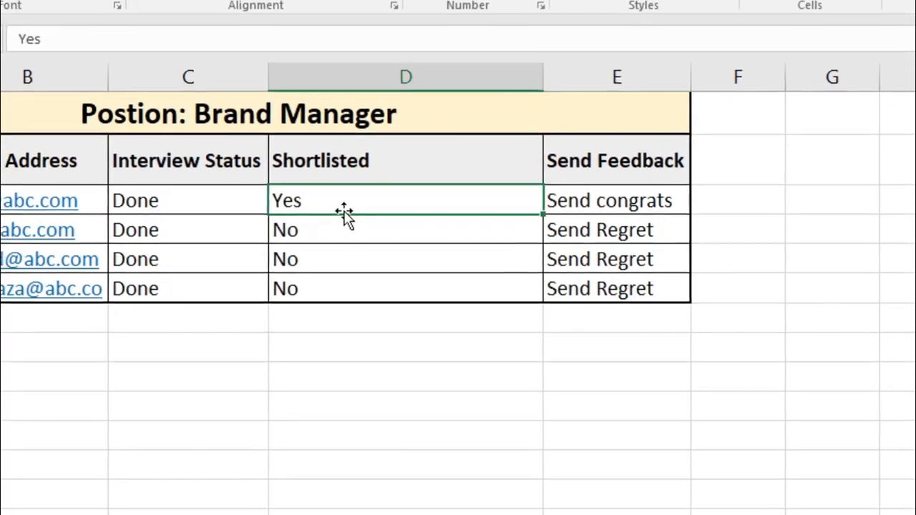
mouse_move(651, 209)
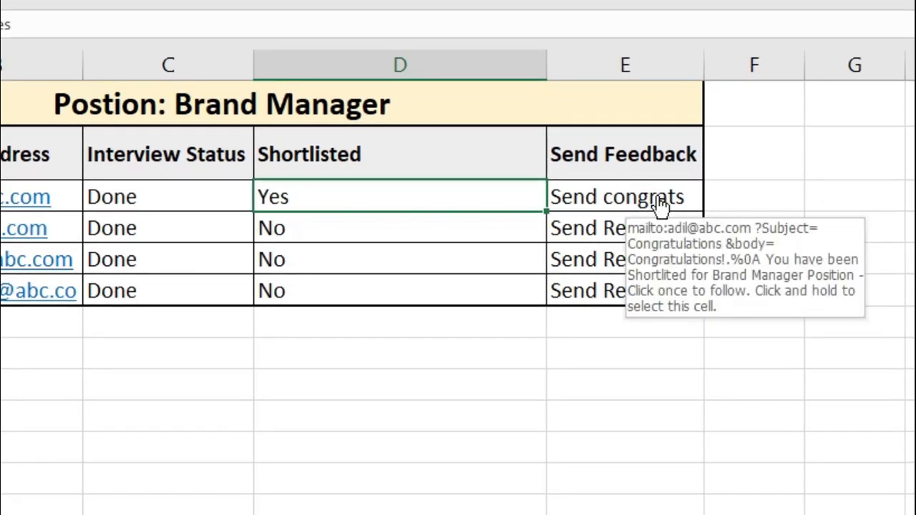
left_click(657, 200)
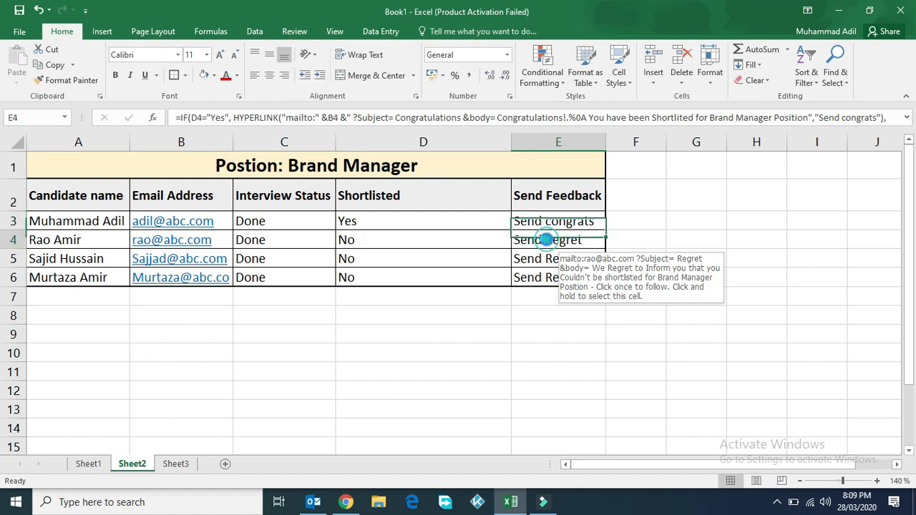
- Review the Regret e-mail opened from the E4 link, then start entering Yes in D5
left_click(548, 242)
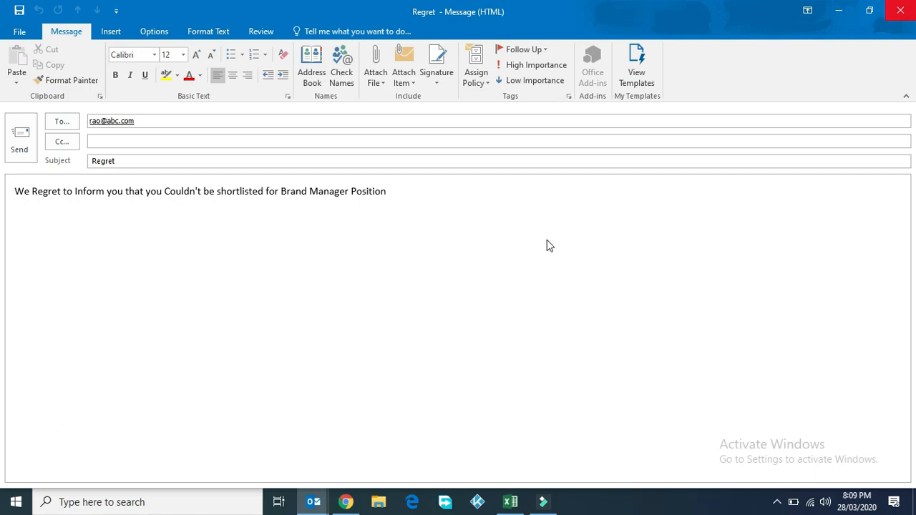
type("Yes")
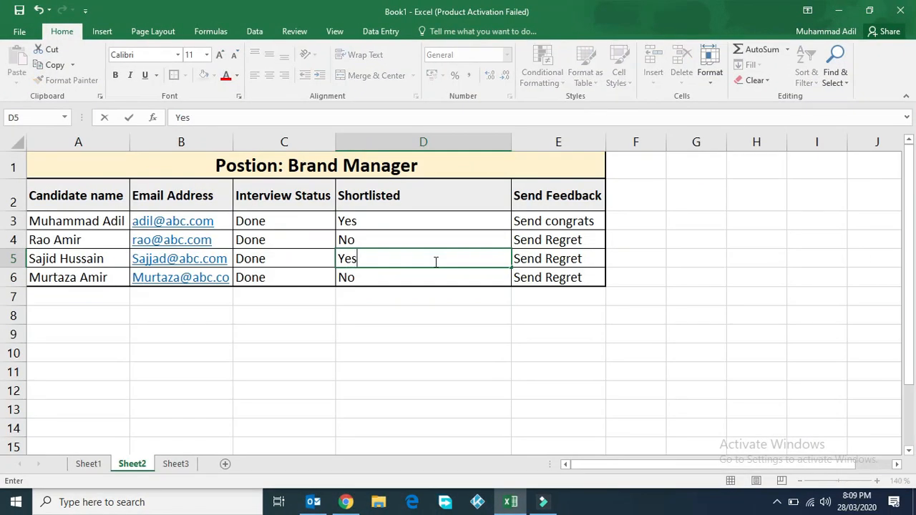
- Commit Yes in D5 so E5 shows Send congrats, then move to Sheet3 and select E3
key("Return")
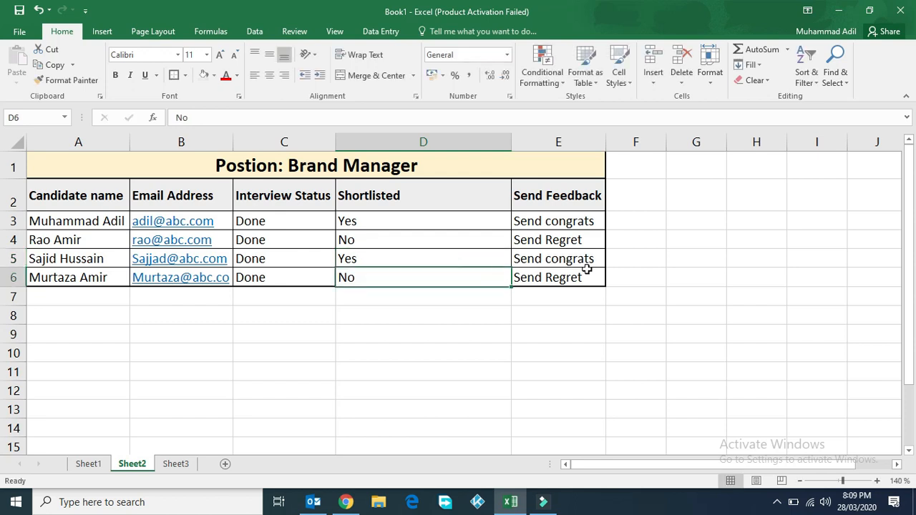
left_click(586, 262)
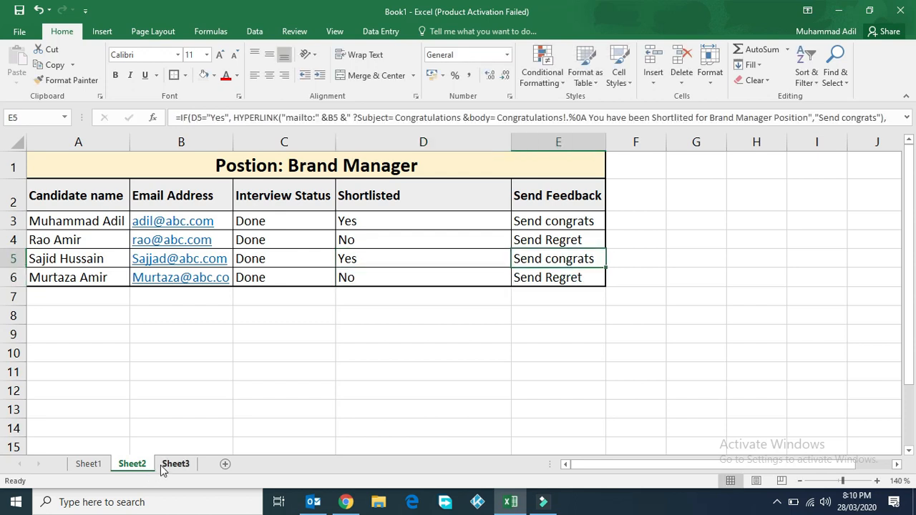
left_click(176, 463)
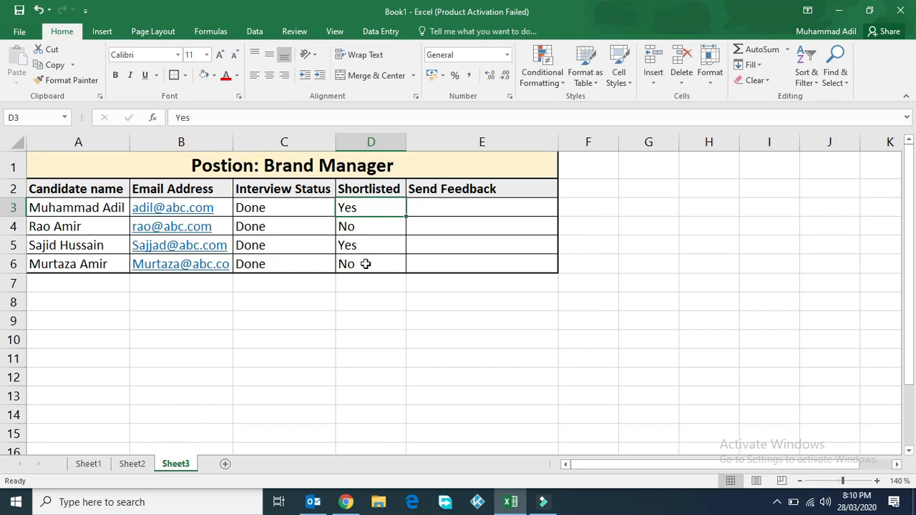
left_click(440, 210)
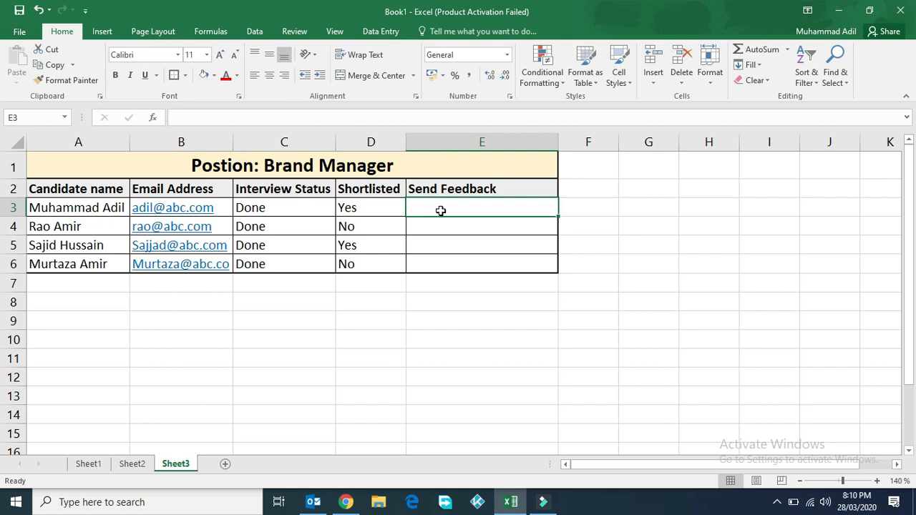
left_click(582, 208)
right_click(582, 209)
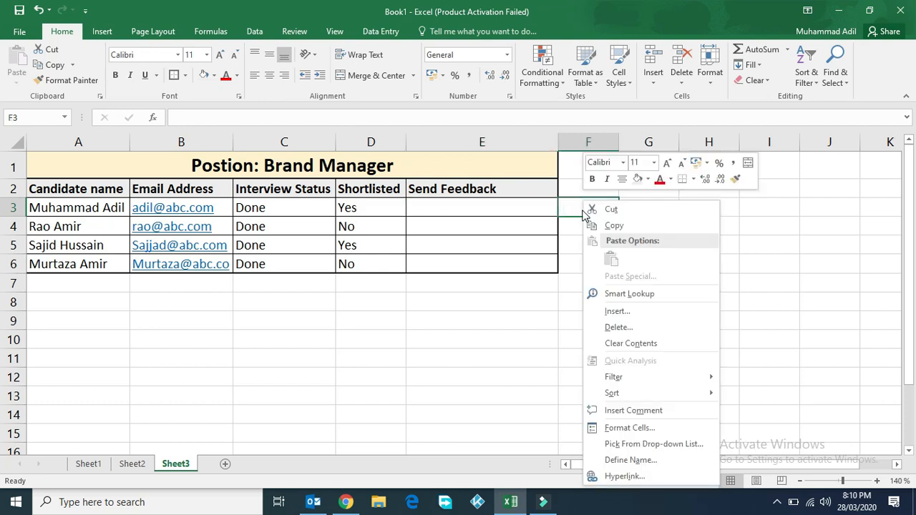
left_click(623, 476)
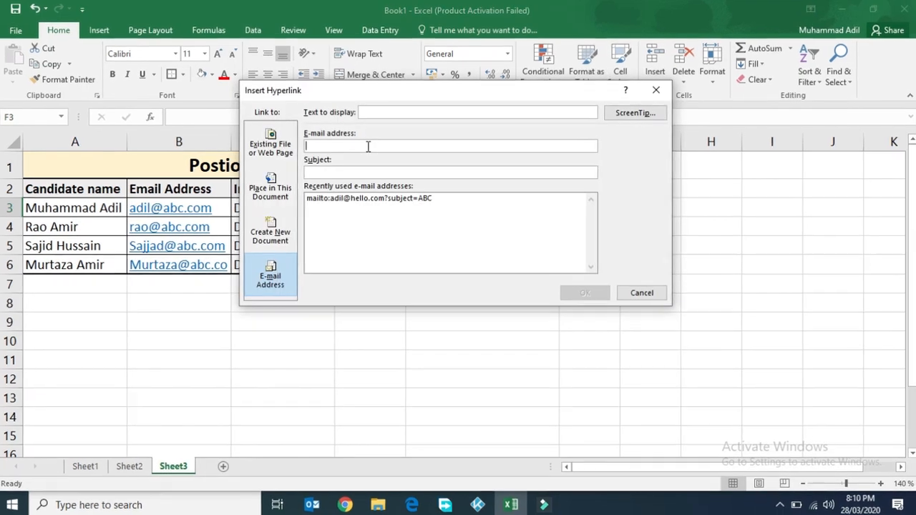
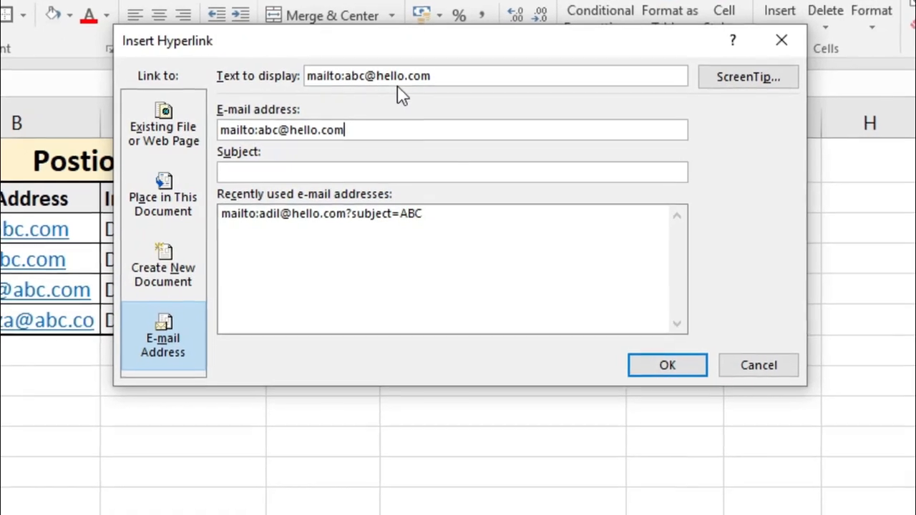
left_click(300, 173)
type("TUtorial Pakistan")
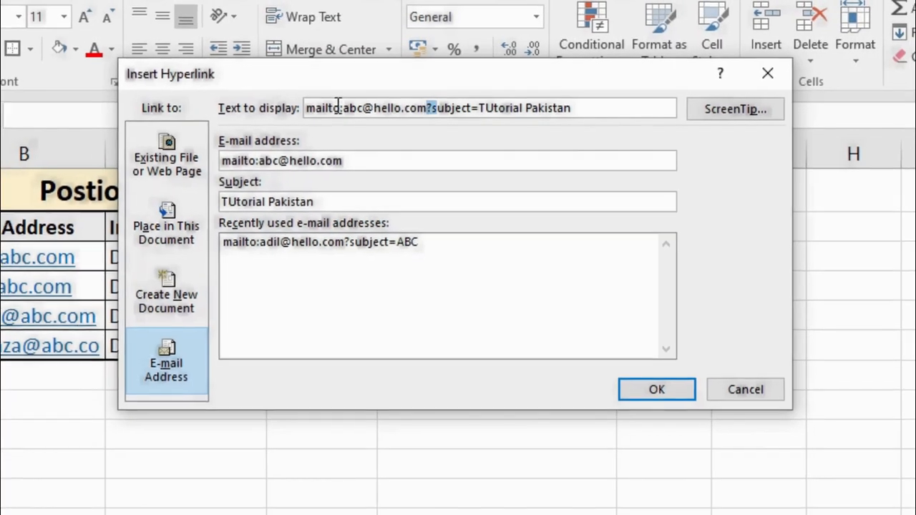
left_click_drag(299, 71, 335, 72)
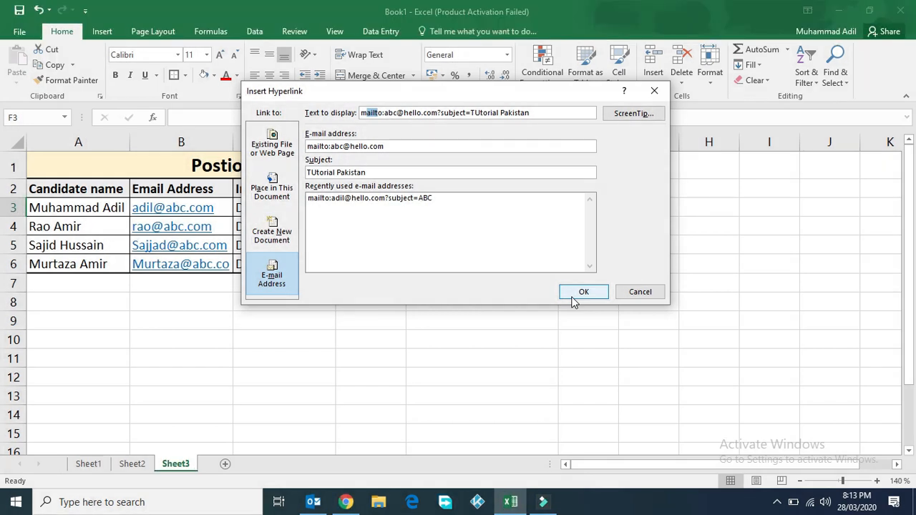
left_click(639, 294)
- Begin E3's formula as =IF(D3="Yes", and start typing HYPERLINK for the true result
left_click(460, 207)
type("=if")
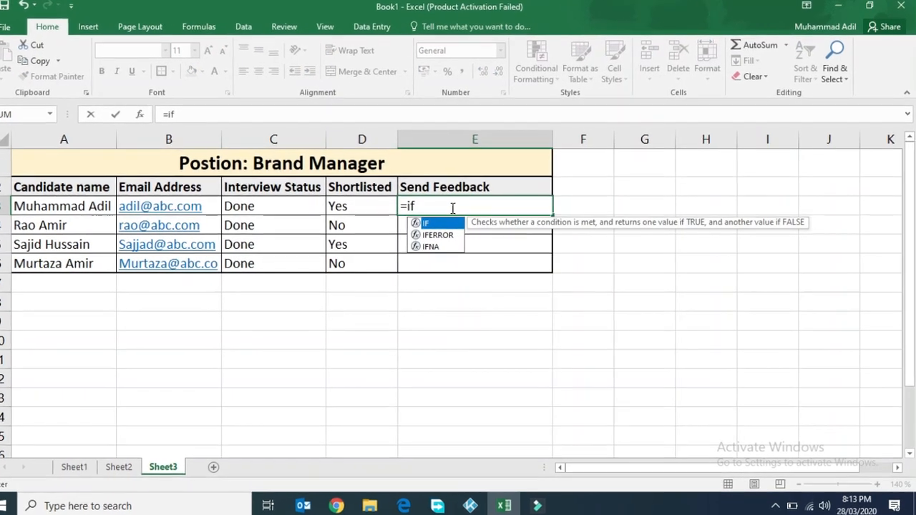
double_click(426, 223)
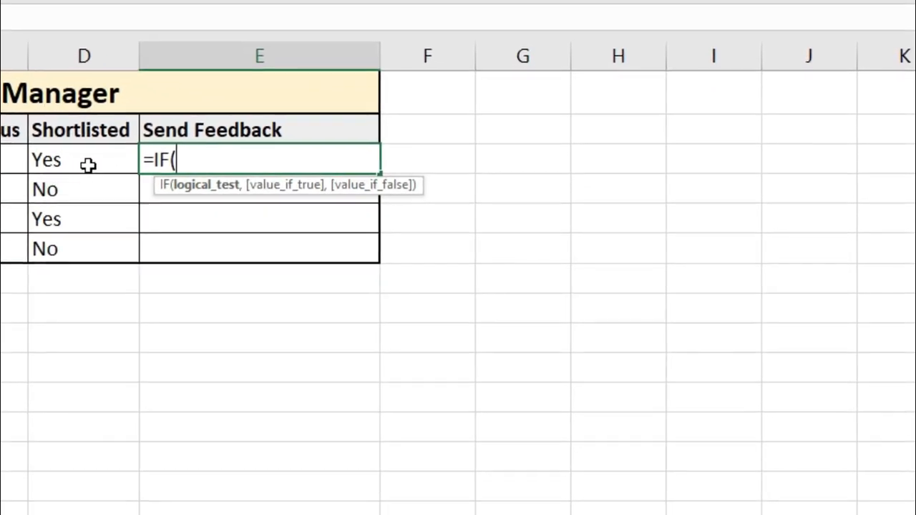
left_click(58, 160)
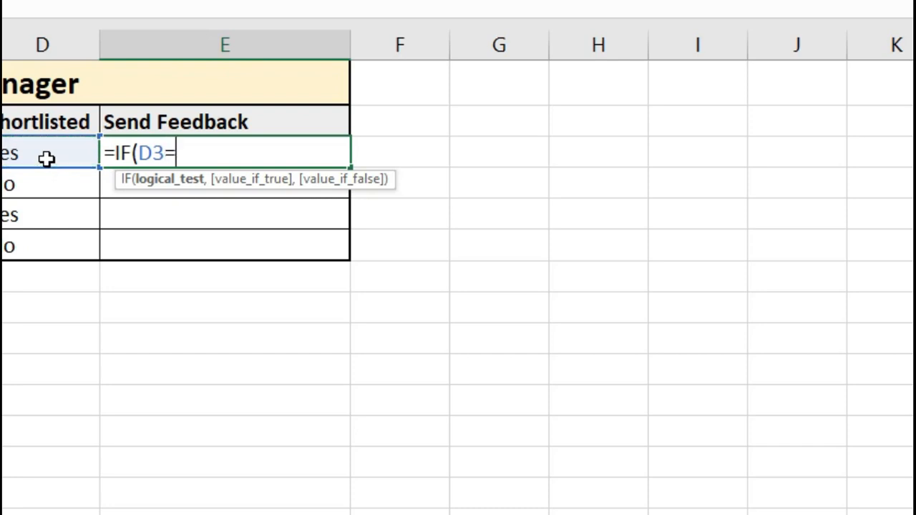
type("=\"Yes\"")
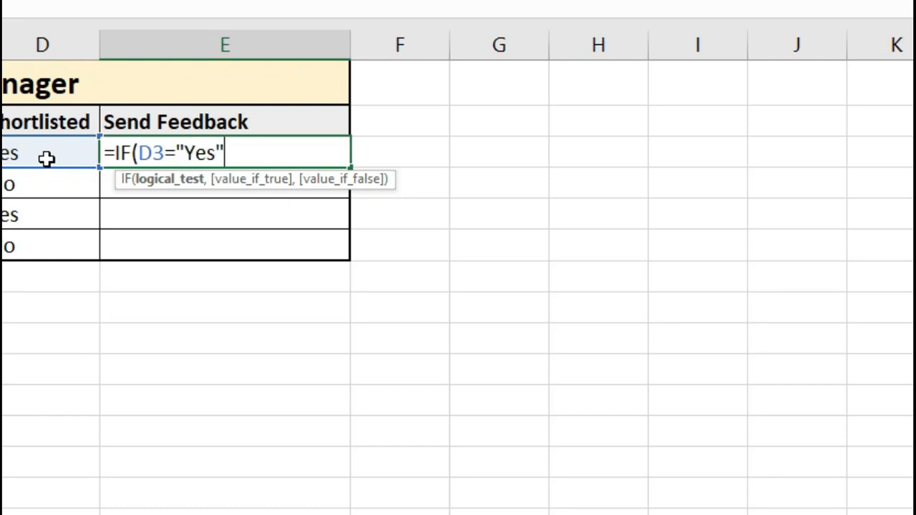
type(",")
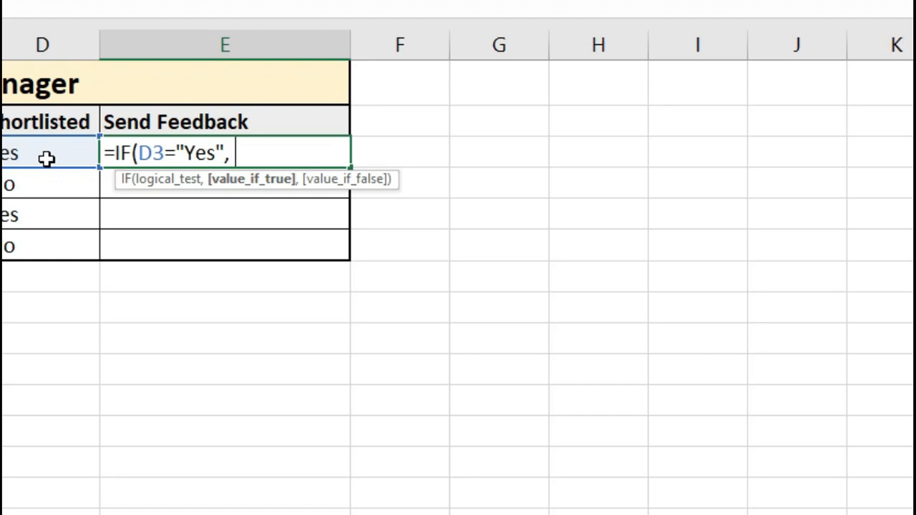
type("H")
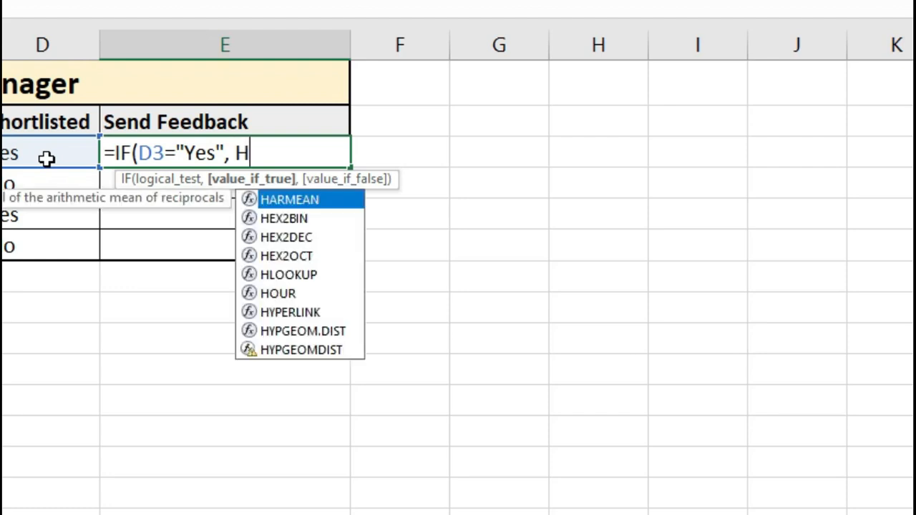
type("y")
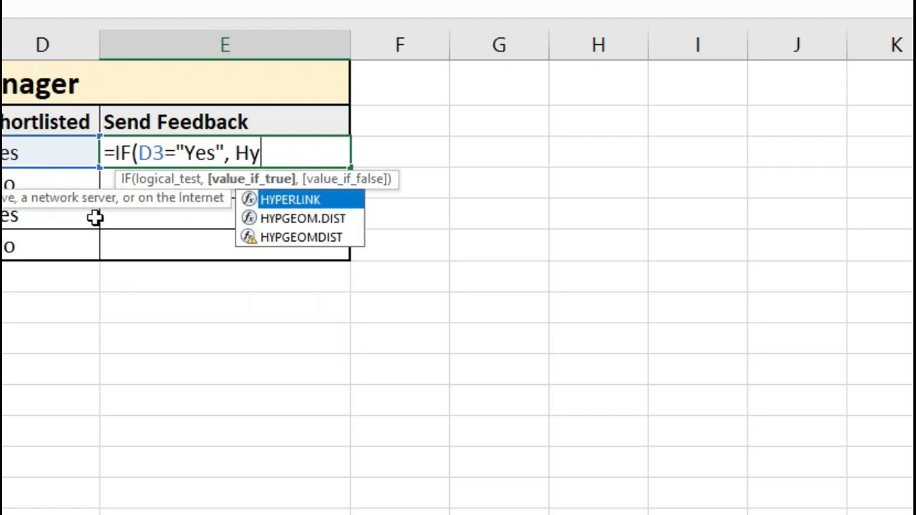
- Make the true result HYPERLINK("mailto:" &B3, "Send Congrats")
double_click(293, 201)
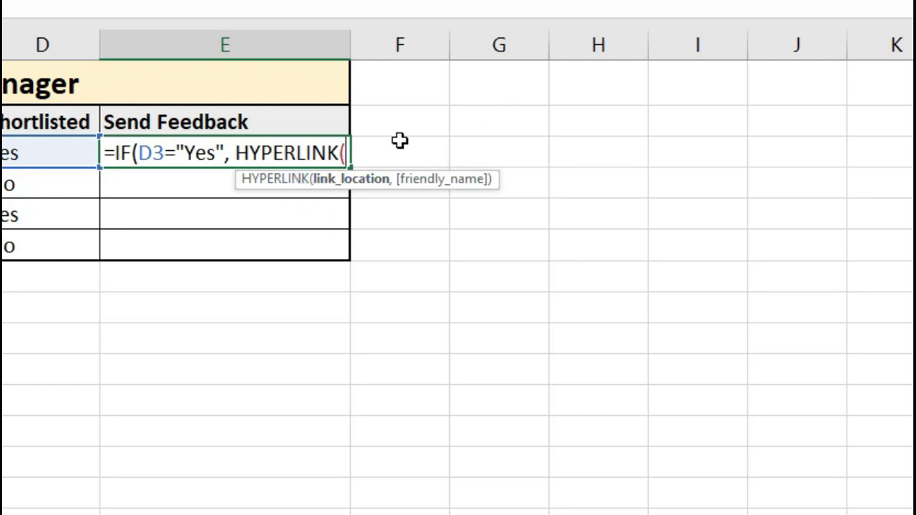
type("\"mail")
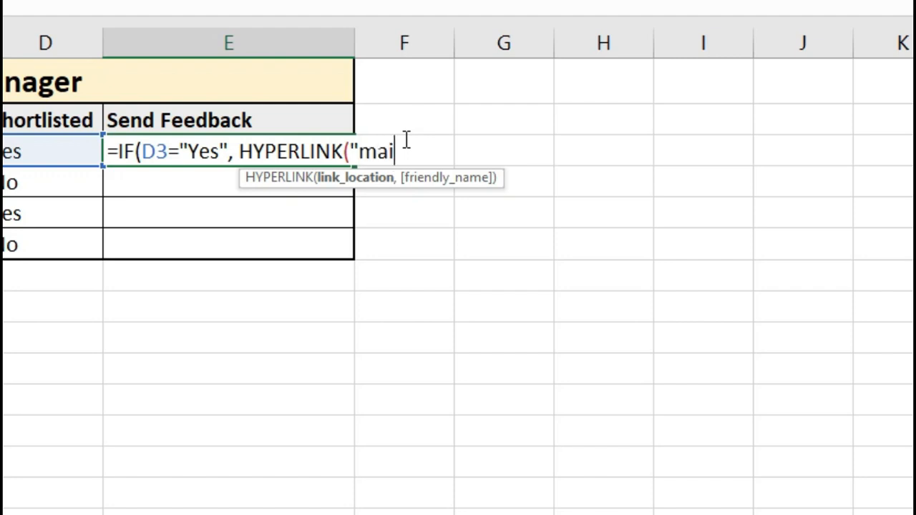
type("to:\"")
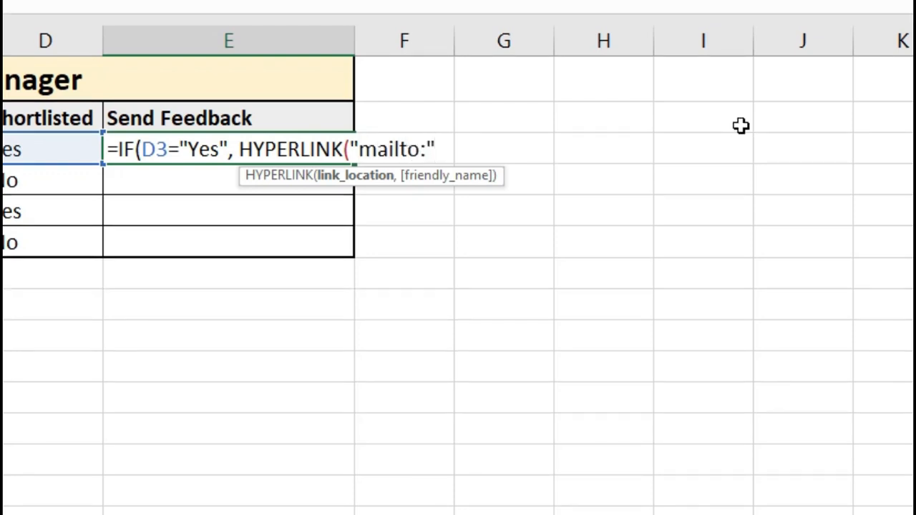
type(" &")
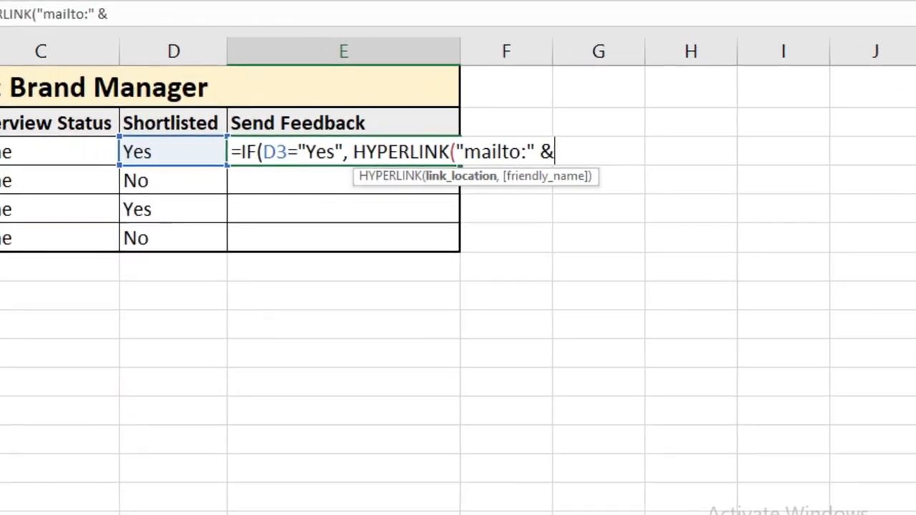
left_click(23, 154)
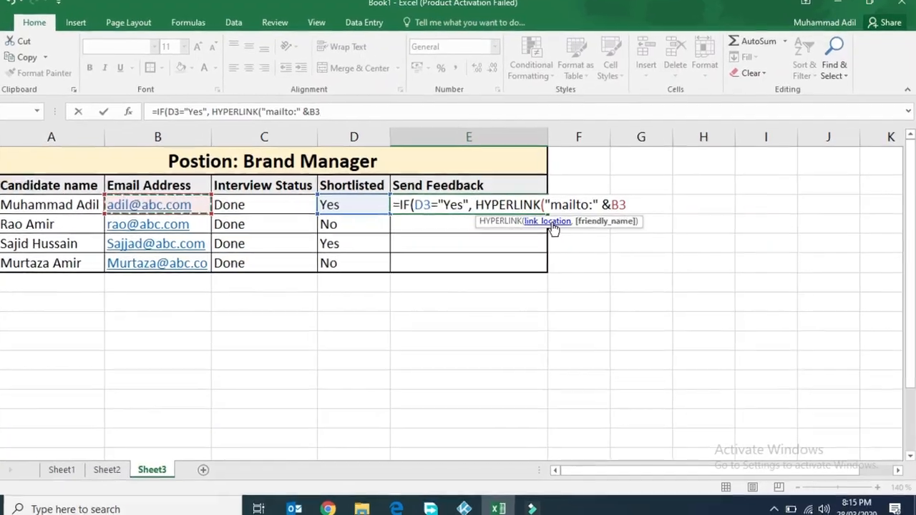
type(",")
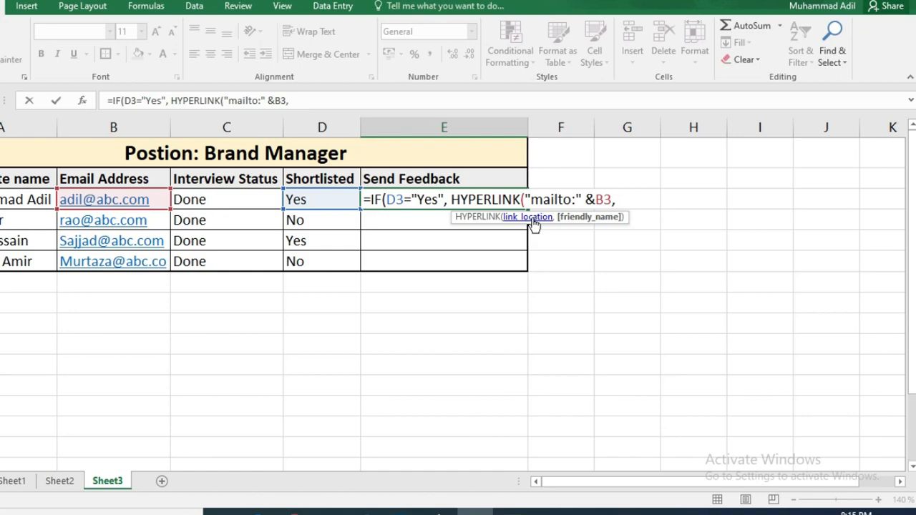
type("\"")
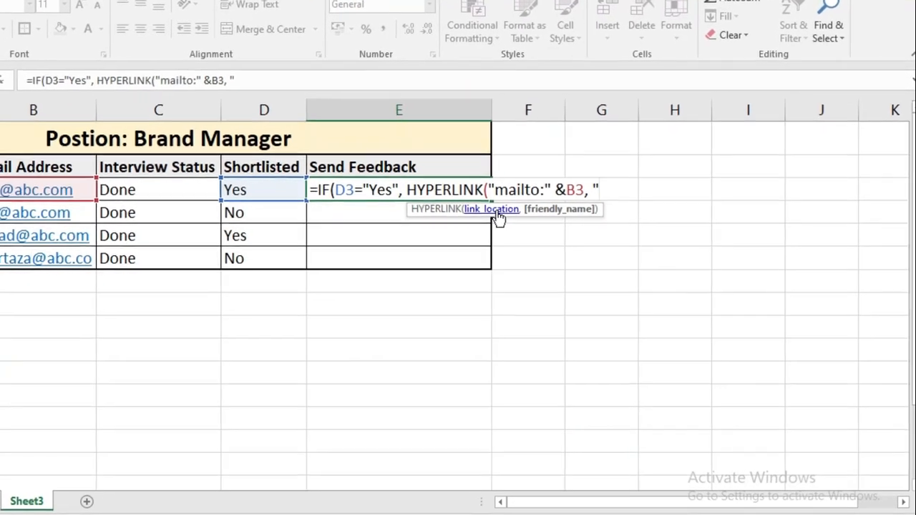
type("Se")
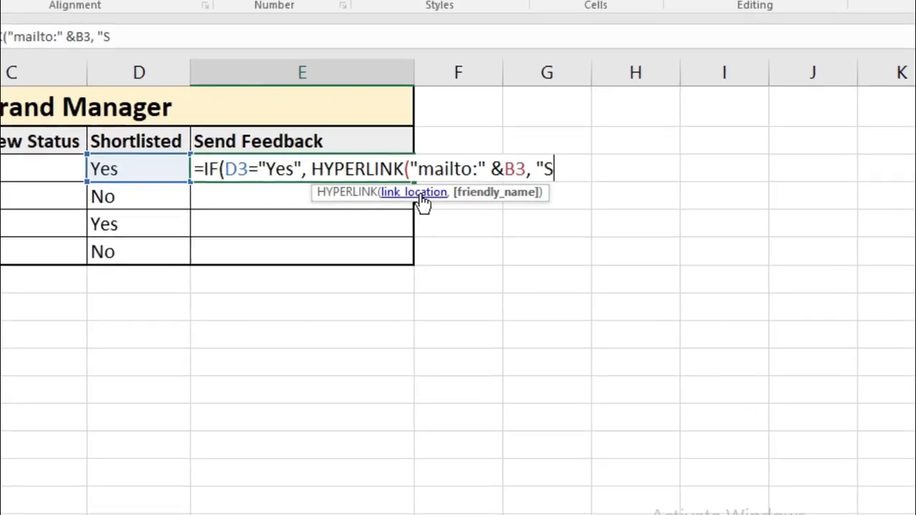
type("nd Congrats")
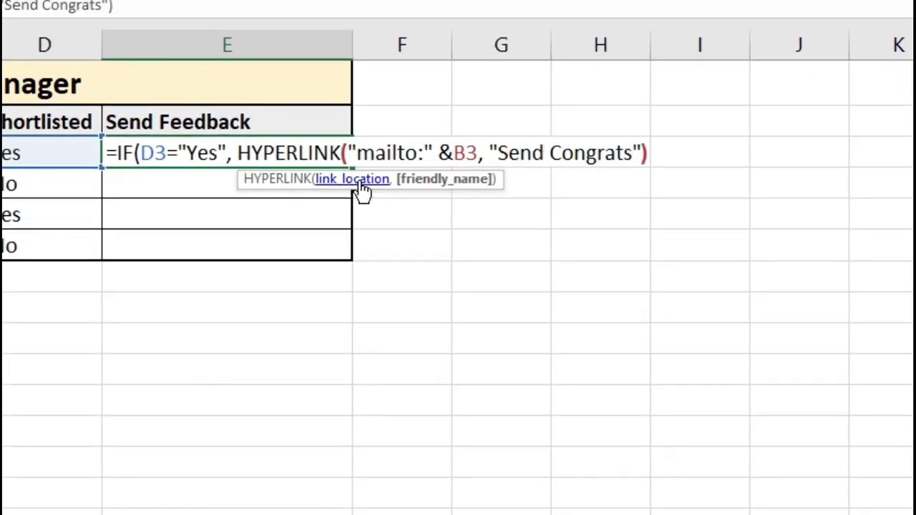
type("\")")
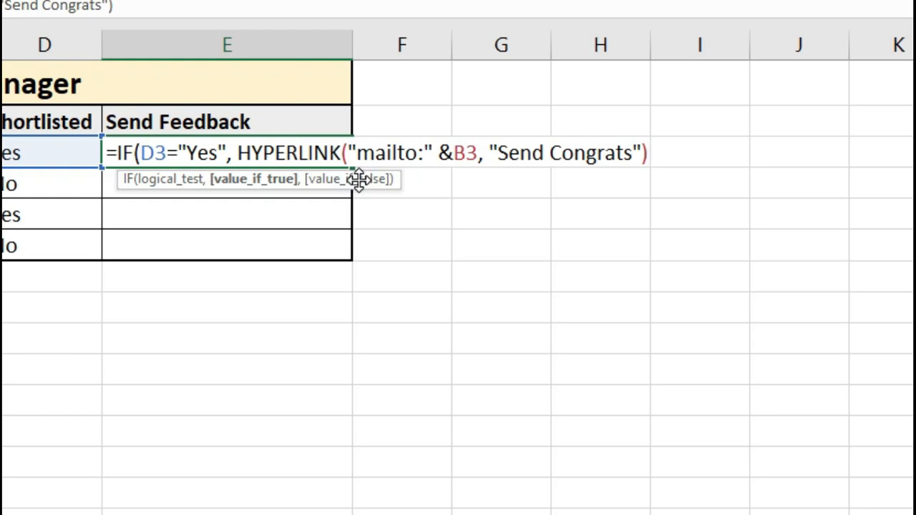
- Add HYPERLINK("mailto:" &B3, "Send Regret") as the false result and commit the formula
type(", hy")
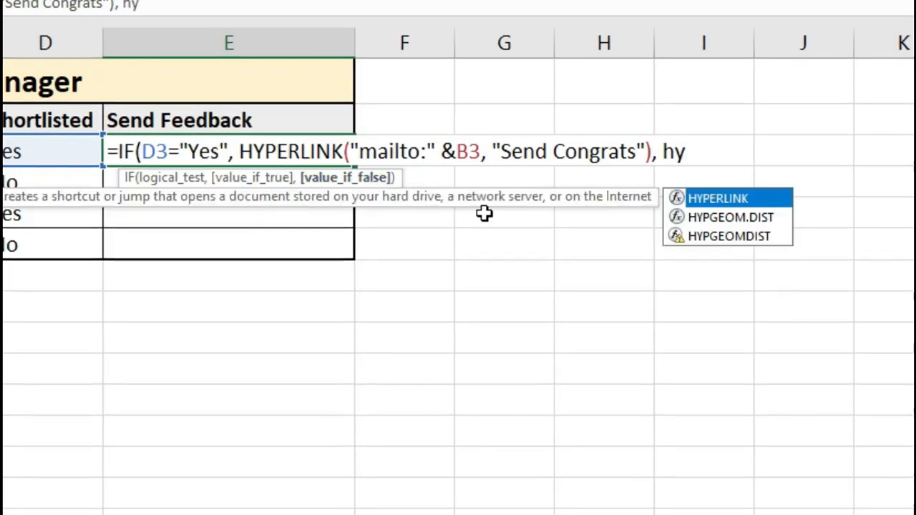
key("Tab")
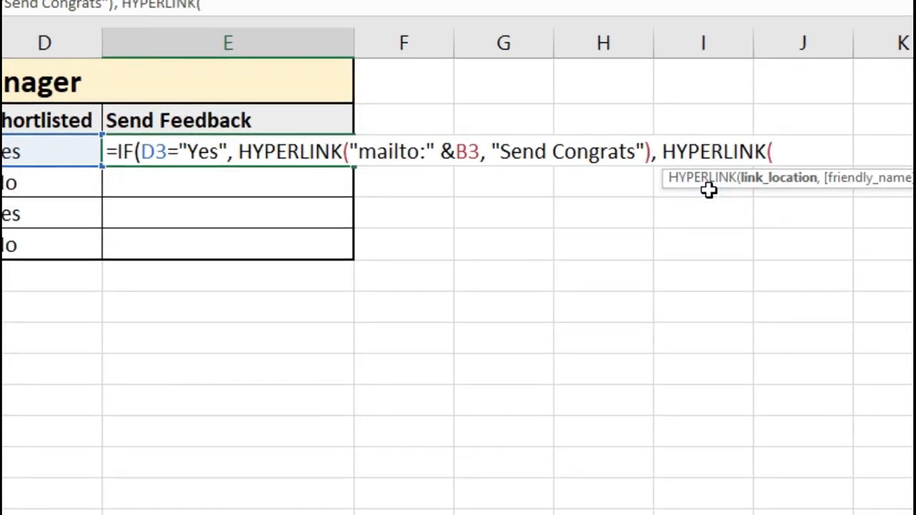
type("\"mailto:\"")
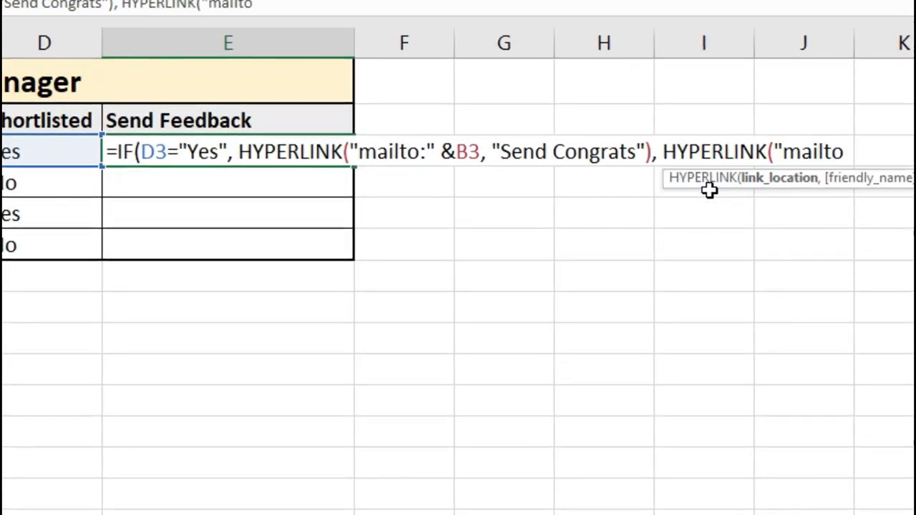
type(" &B3")
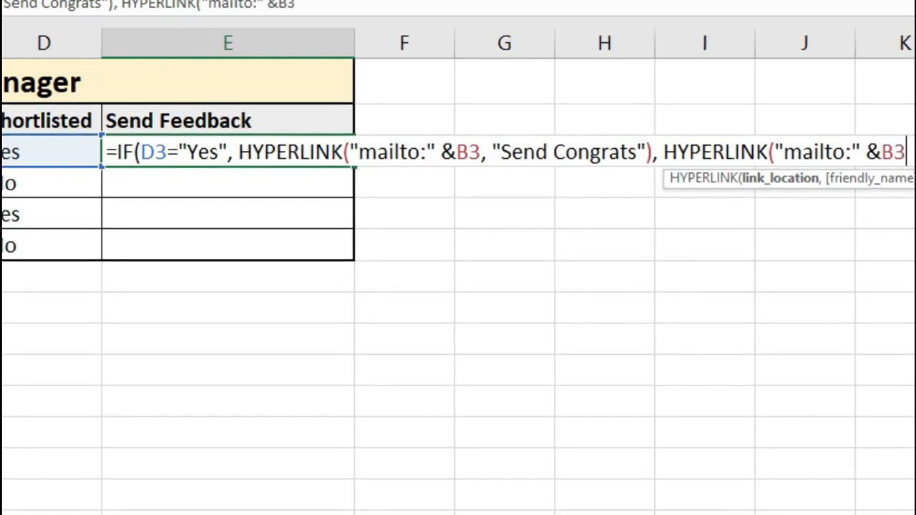
type(", ")
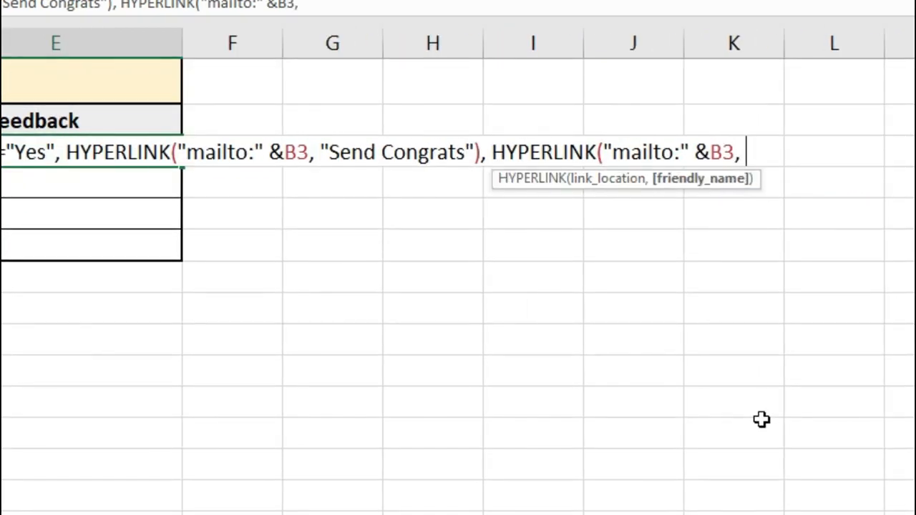
type("\"Send Regret\"))")
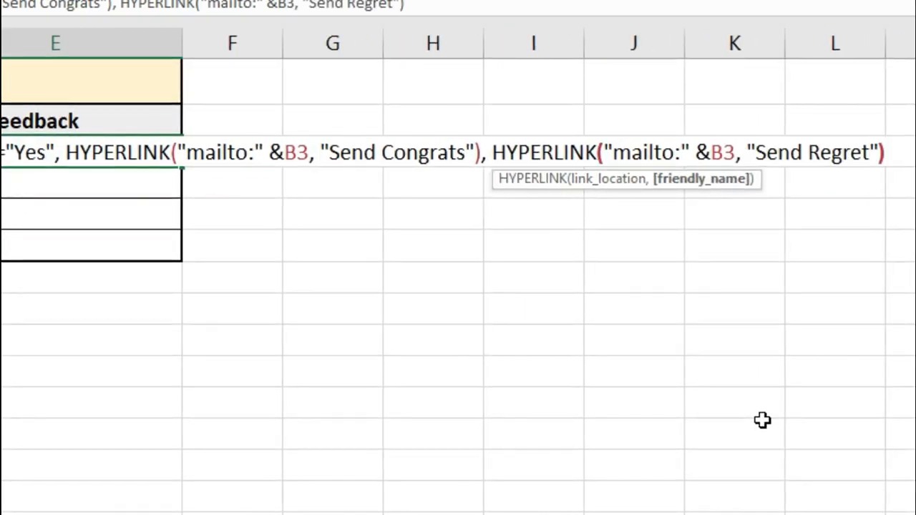
key("Return")
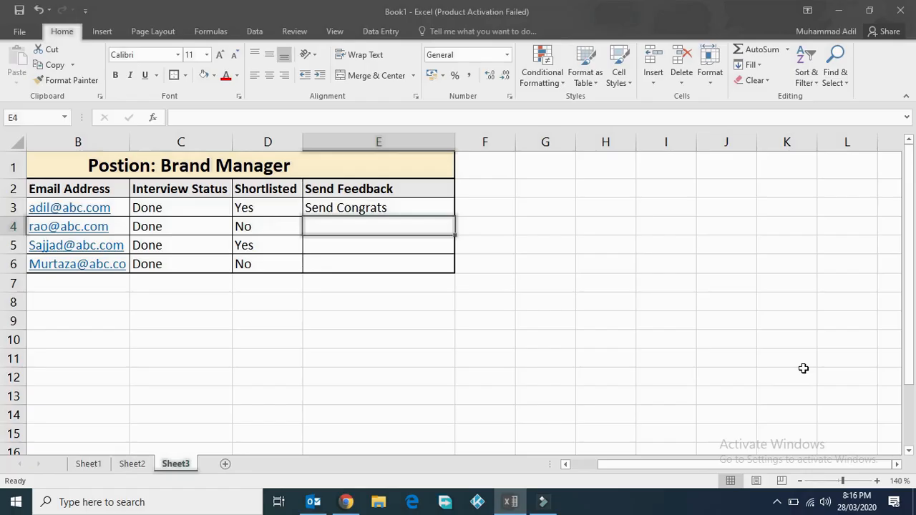
left_click(404, 203)
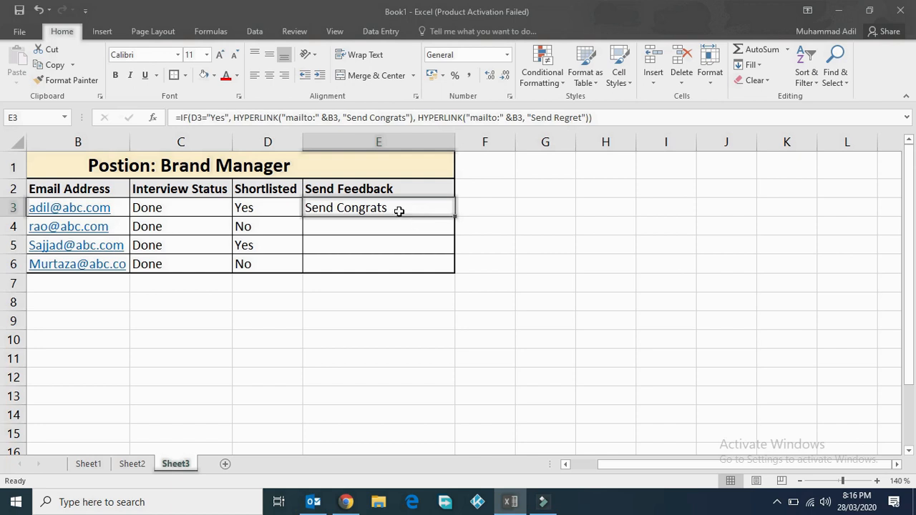
left_click(368, 212)
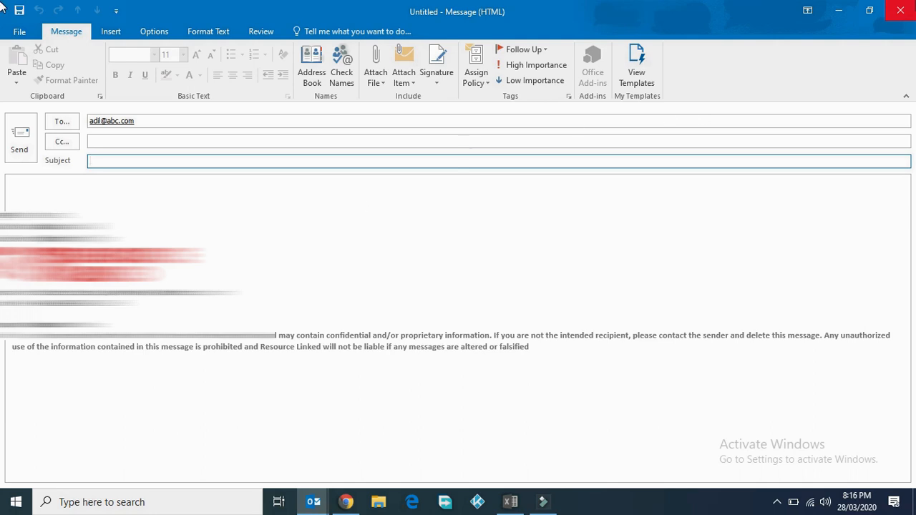
left_click(900, 10)
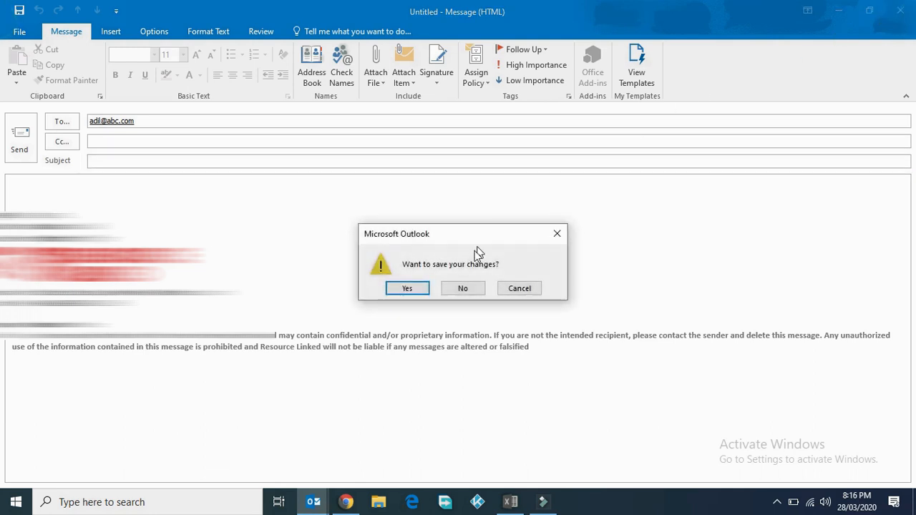
left_click(458, 288)
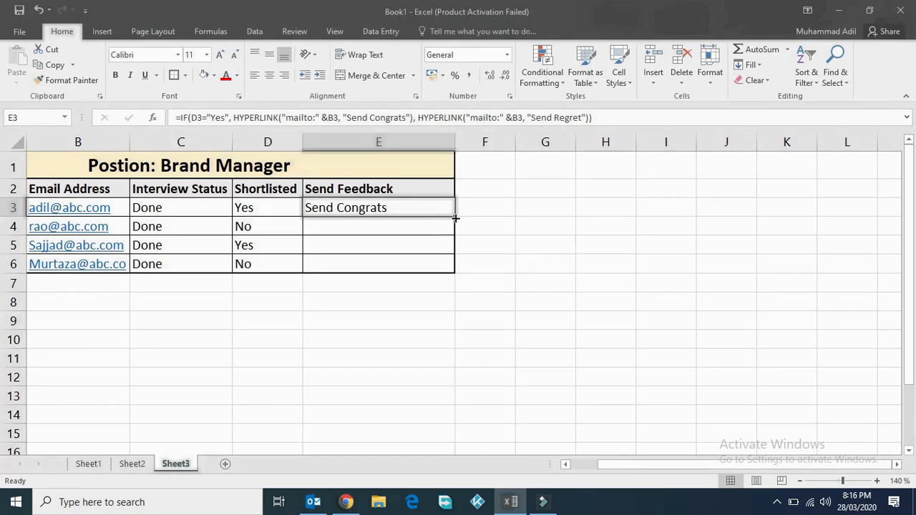
- Add the subject Congratuations after B3 in the first link's mailto address
double_click(404, 204)
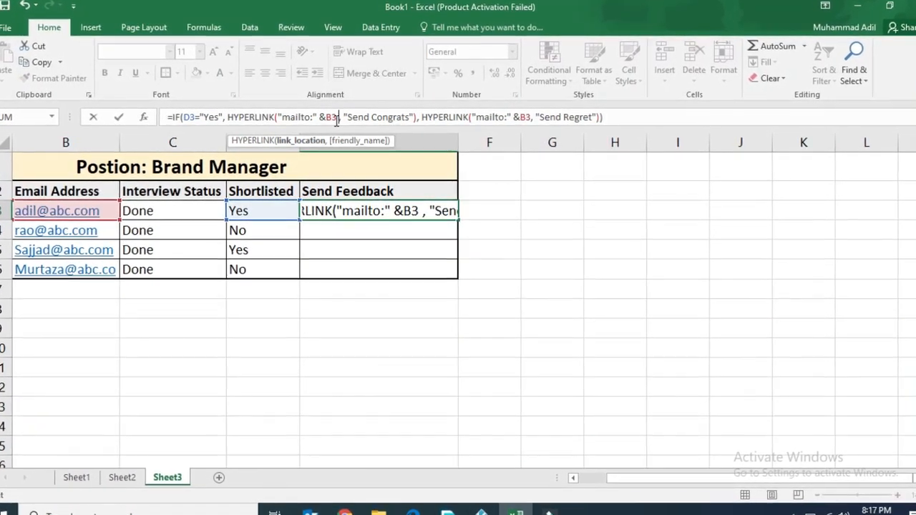
left_click(335, 116)
type("& \"?Subject")
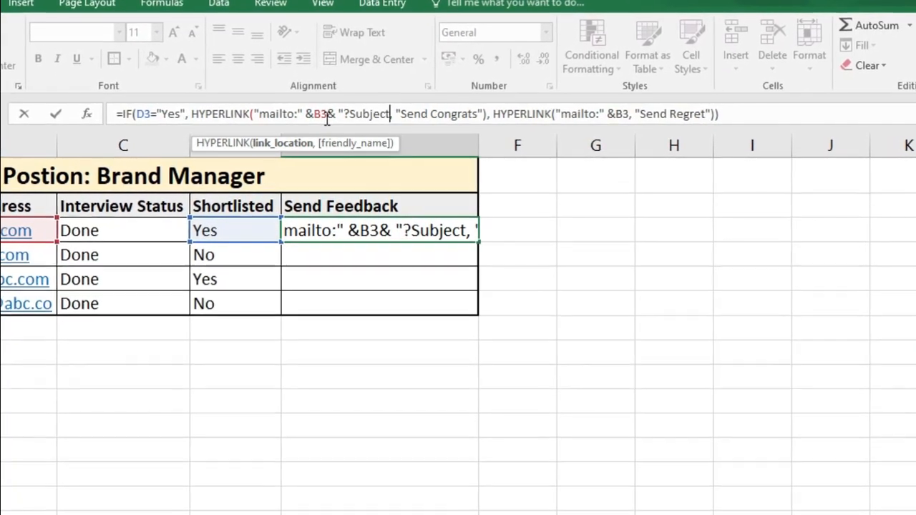
type("=")
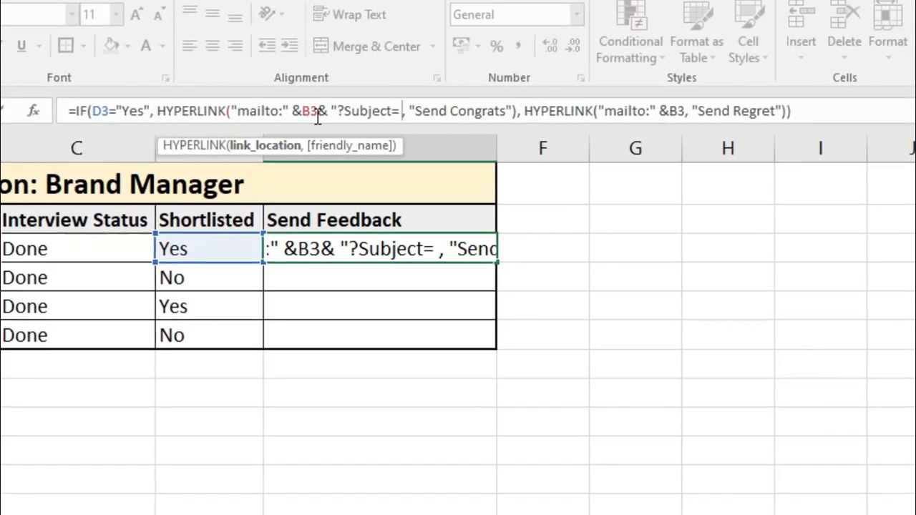
type(" Congratuations")
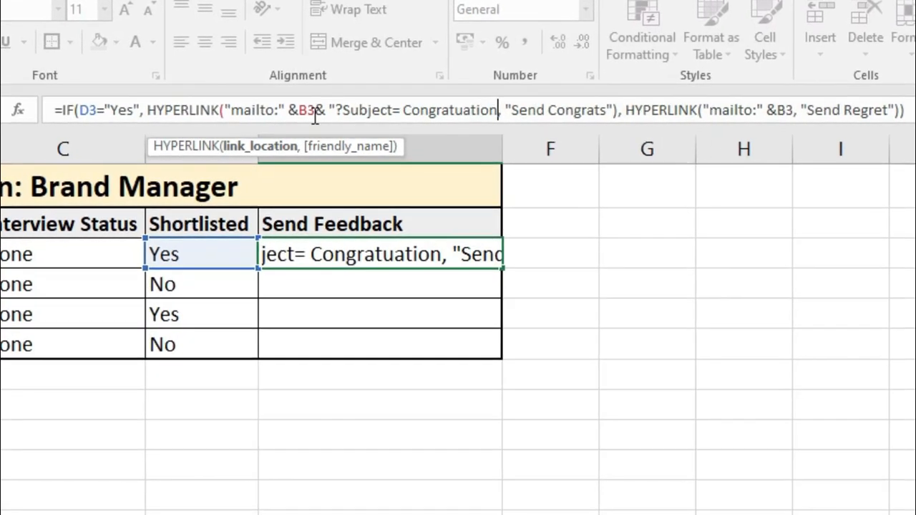
type("\"")
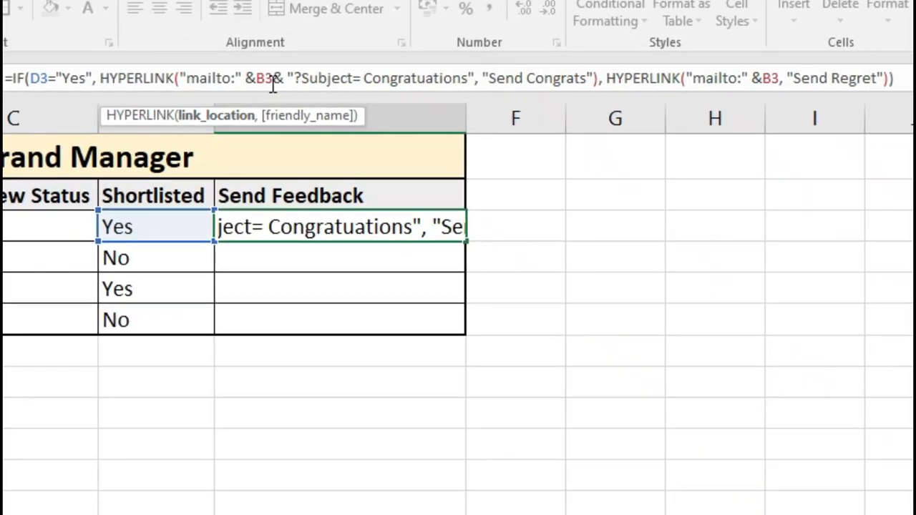
- Add the Regret subject after B3 in the second link, commit, and recheck E3
left_click(776, 79)
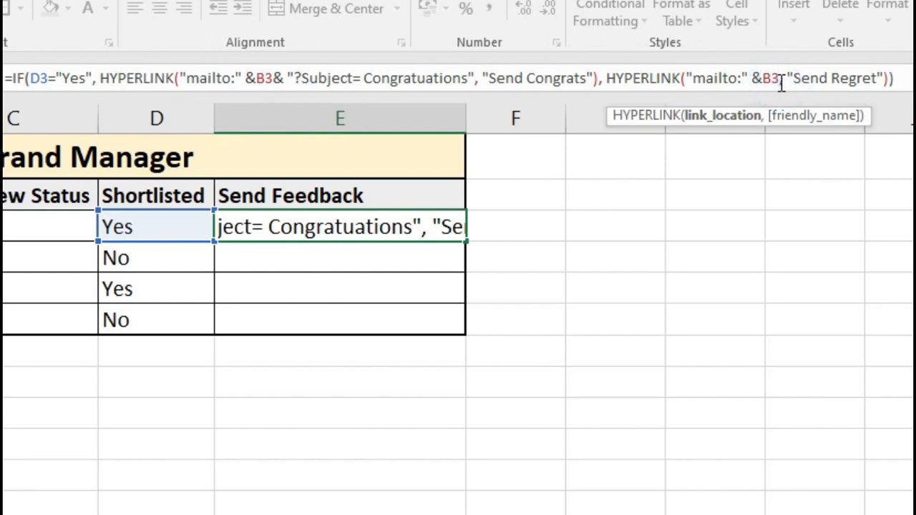
type("7")
key("BackSpace")
type("& ")
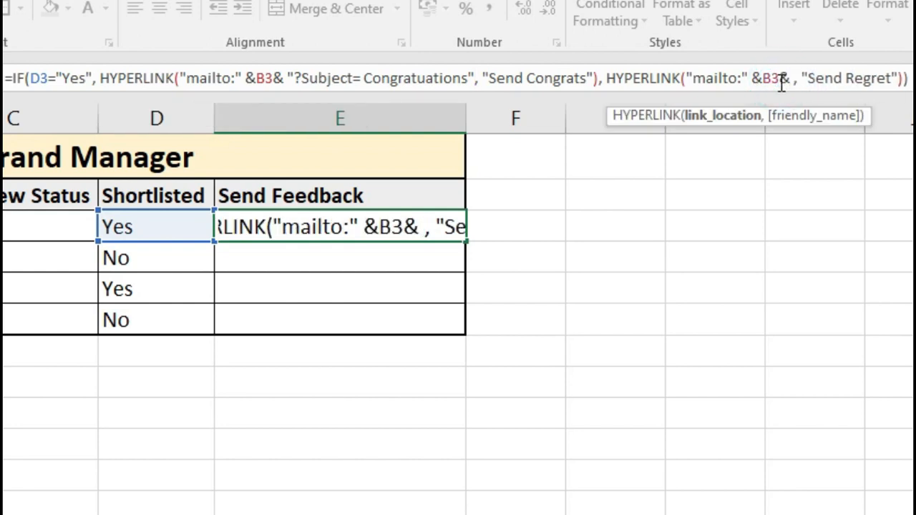
type("\"?")
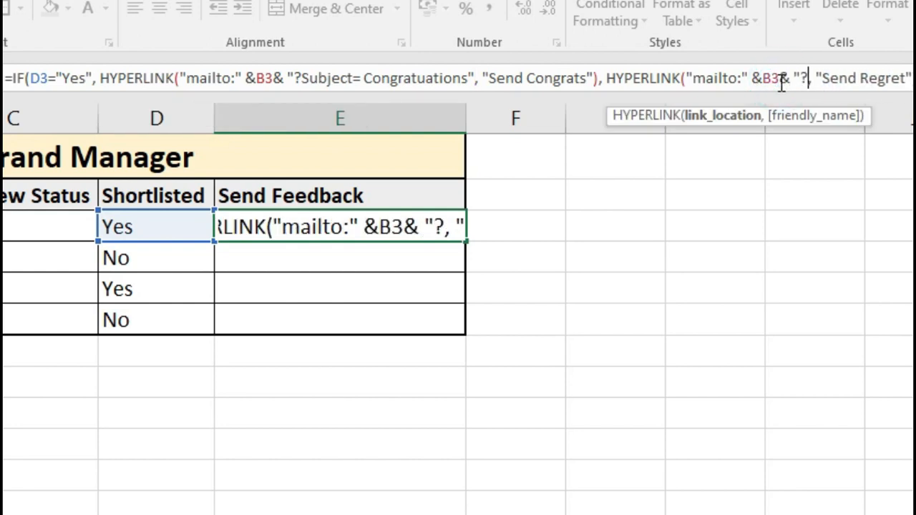
key("Return")
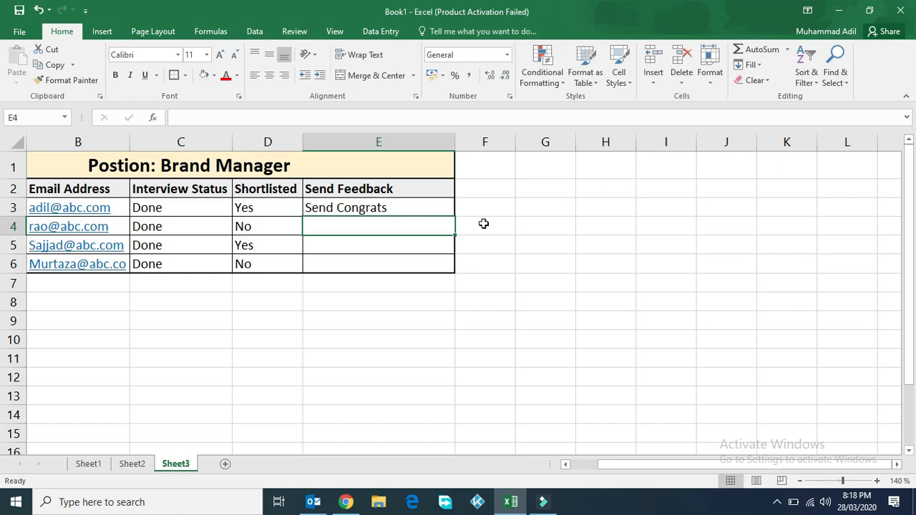
left_click(355, 213)
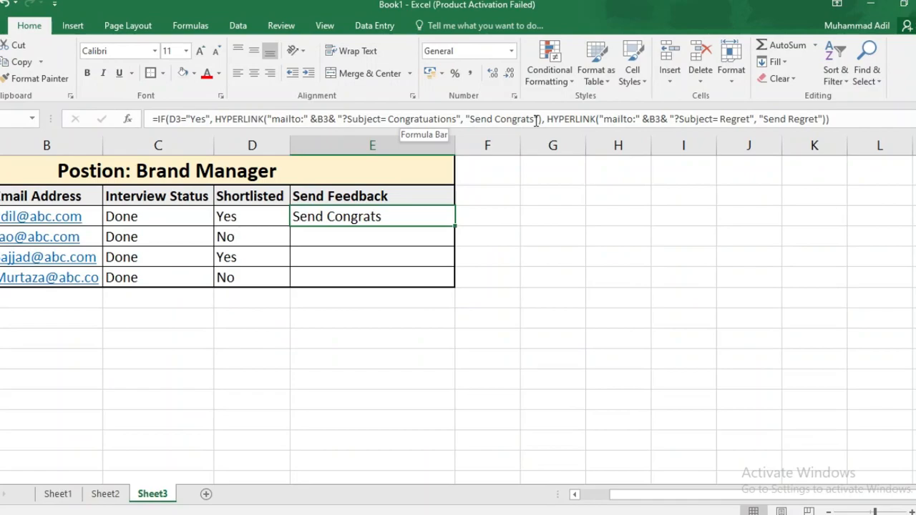
- Append body 'Congratulation! You have been Shortlisted for Brnand Manager Position' to the congrats link
left_click(536, 120)
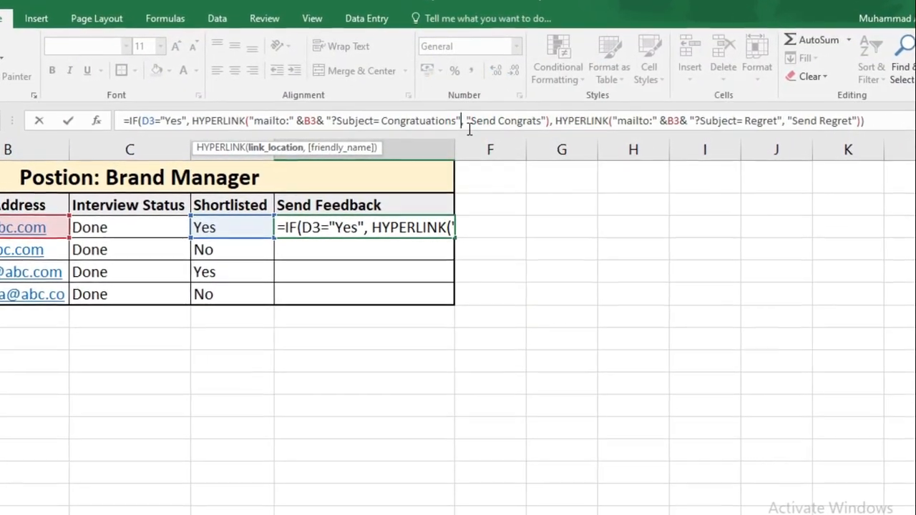
left_click(467, 121)
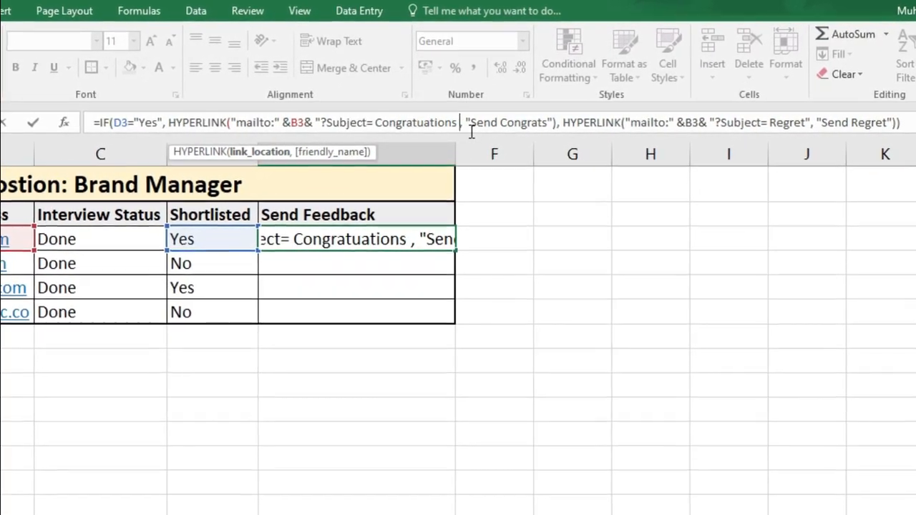
type("&")
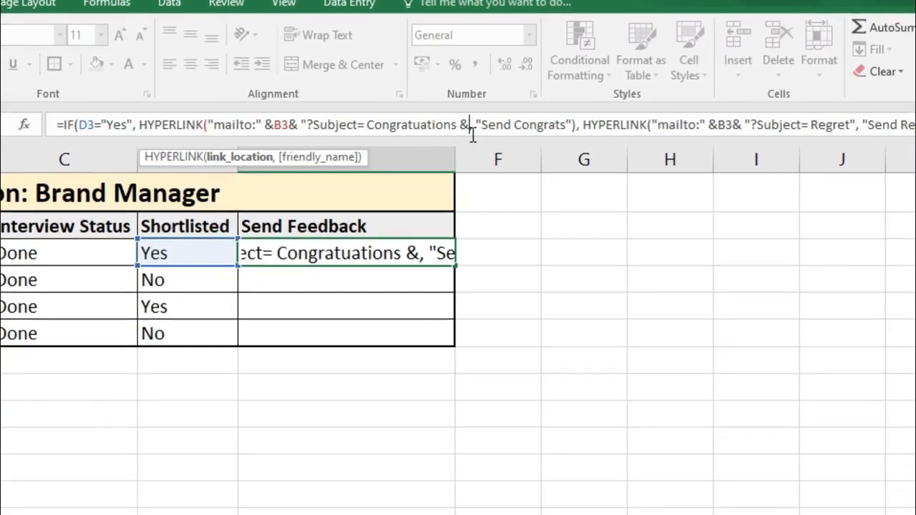
type("body")
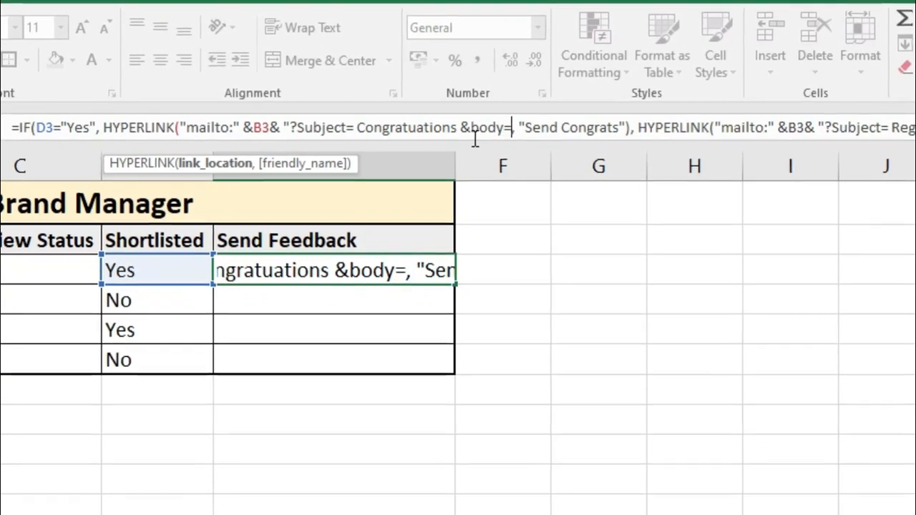
type("=")
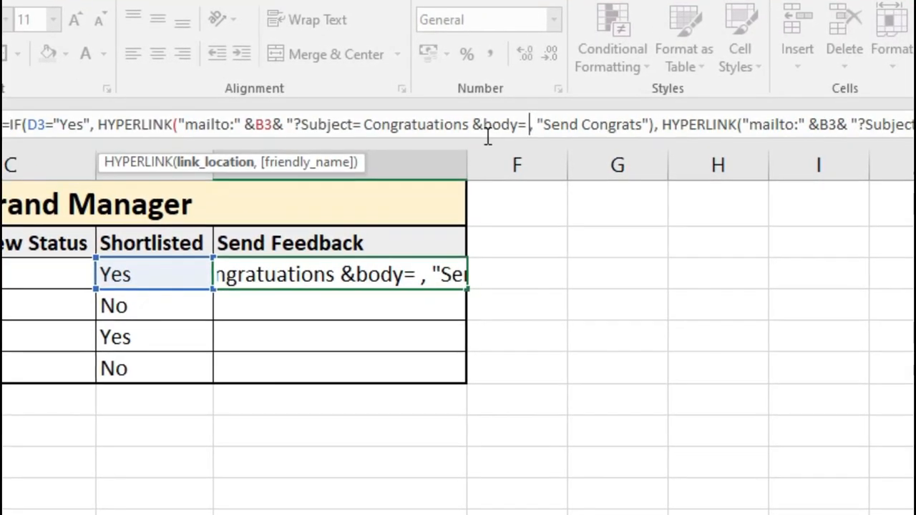
type(" Congra")
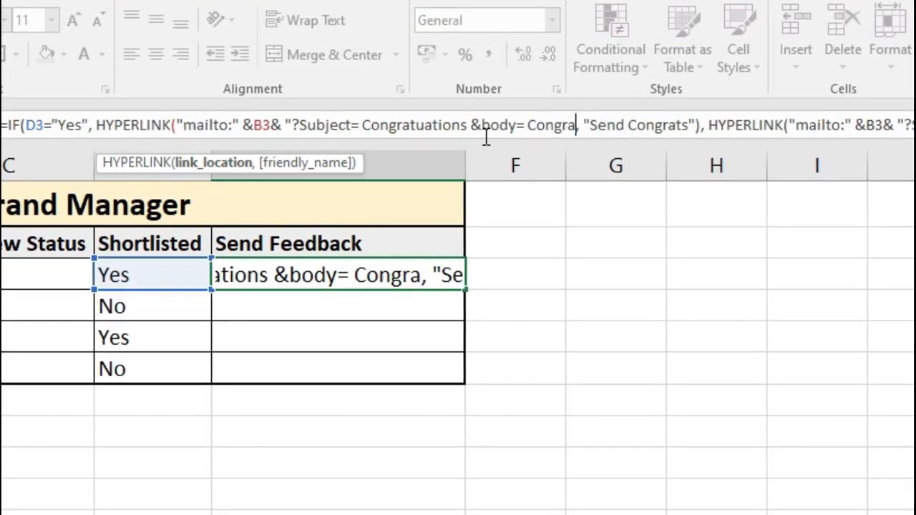
type("tulation! You have been")
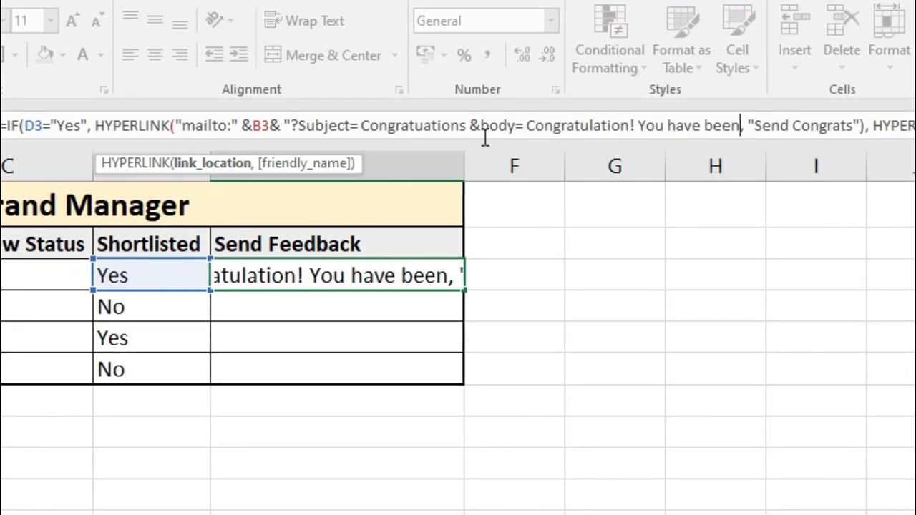
type(" Shortlisted for Brnand Ma")
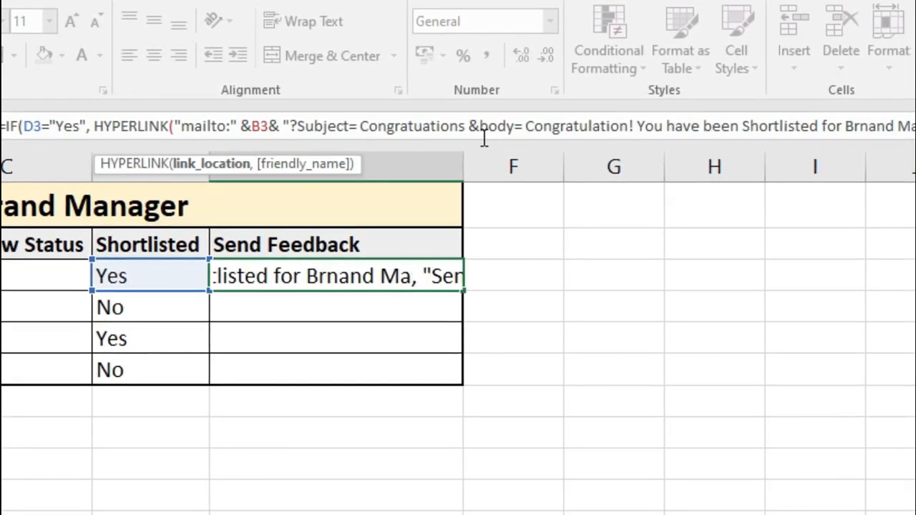
type("nager Position\", \"Se")
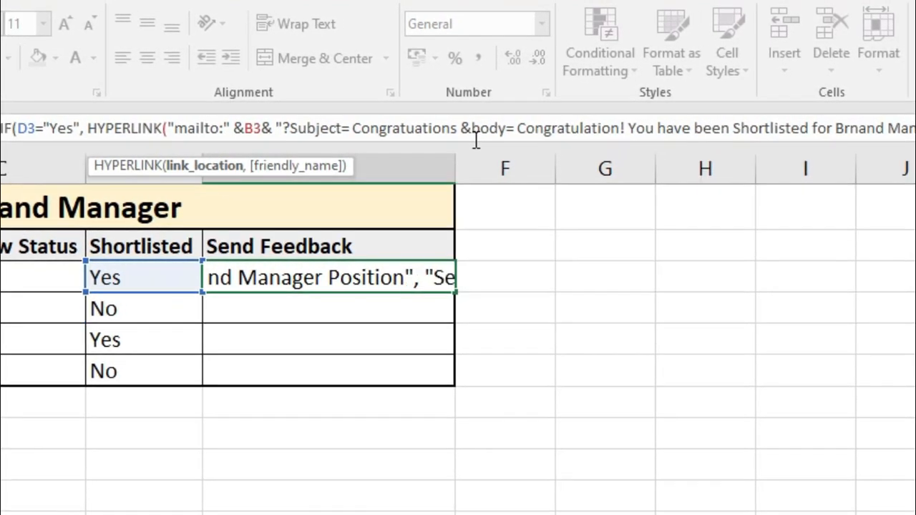
- Add a regret body saying the candidate couldn't be shortlisted for Brand Manager position, and commit
key("Right")
key("Right")
key("Right")
key("Right")
key("Right")
key("Right")
key("Right")
key("Right")
key("Right")
key("Right")
key("Right")
key("Right")
key("Right")
key("Right")
key("Right")
key("Right")
key("Right")
key("Right")
key("Right")
key("Right")
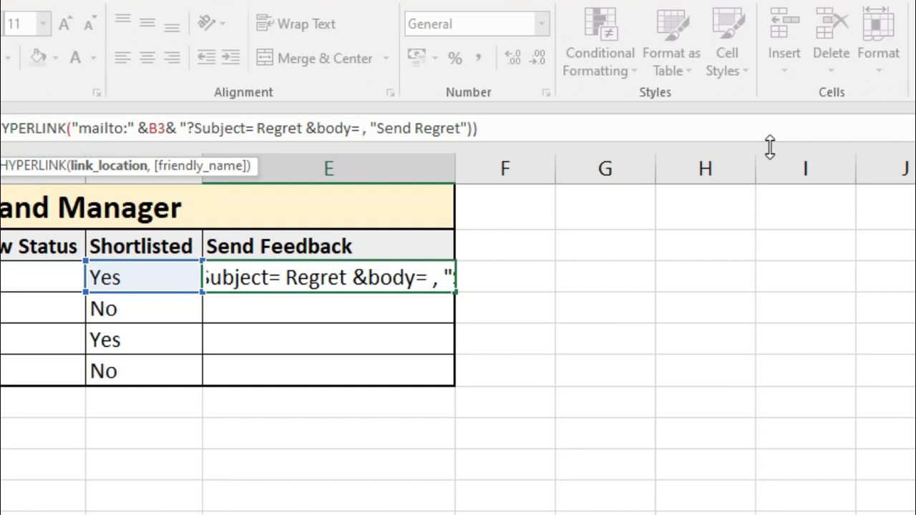
type("Hi, You have")
key("BackSpace")
key("BackSpace")
key("BackSpace")
key("BackSpace")
key("BackSpace")
key("BackSpace")
key("BackSpace")
key("BackSpace")
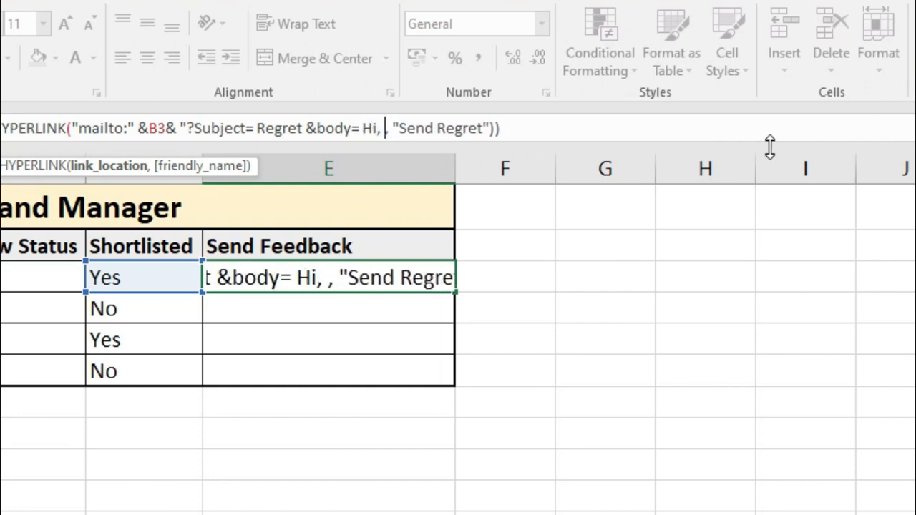
type("This is to Infor you that ")
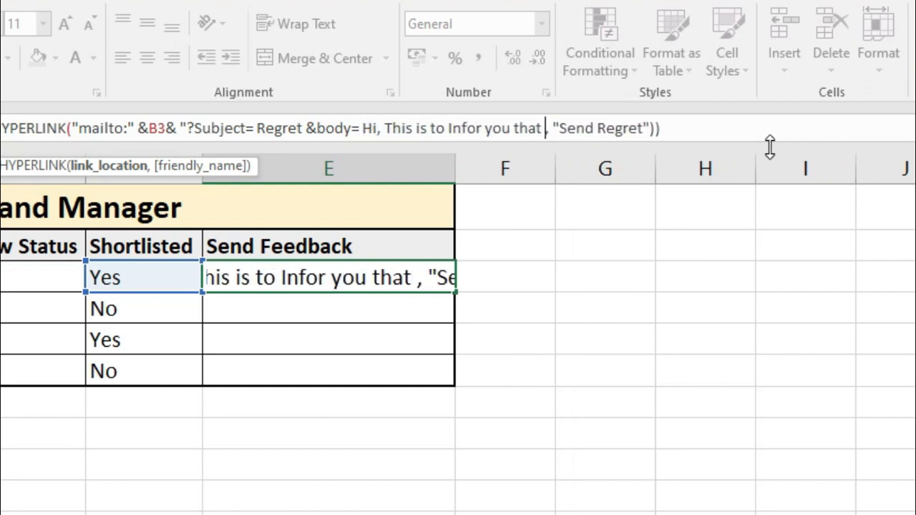
type("you couldn't shortlisted for ")
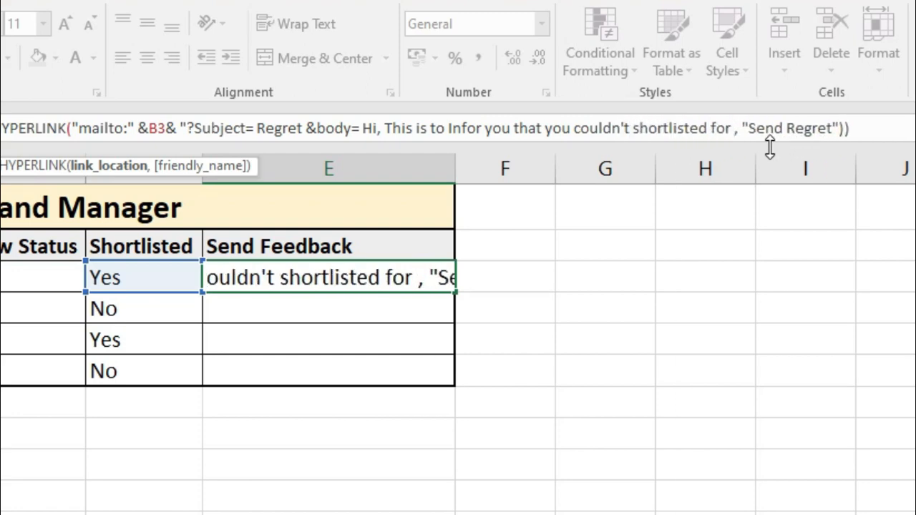
type("Brand Manager position\"")
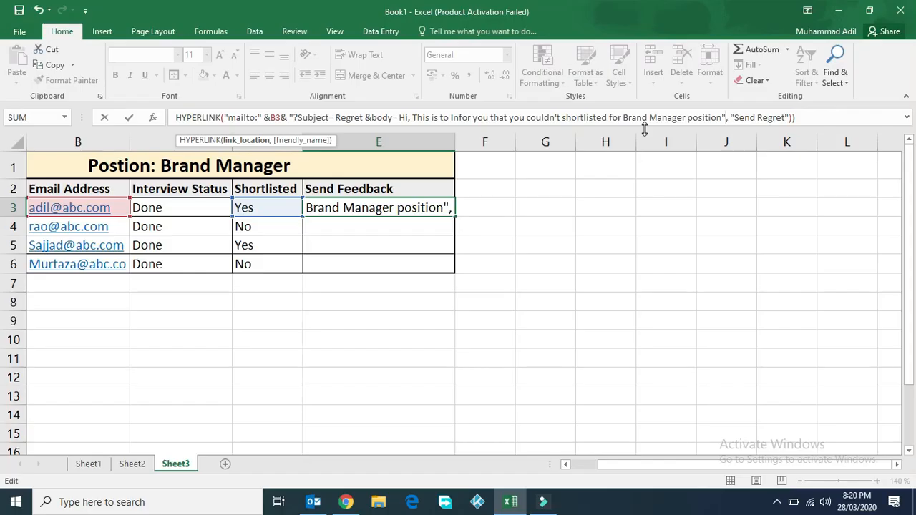
key("Return")
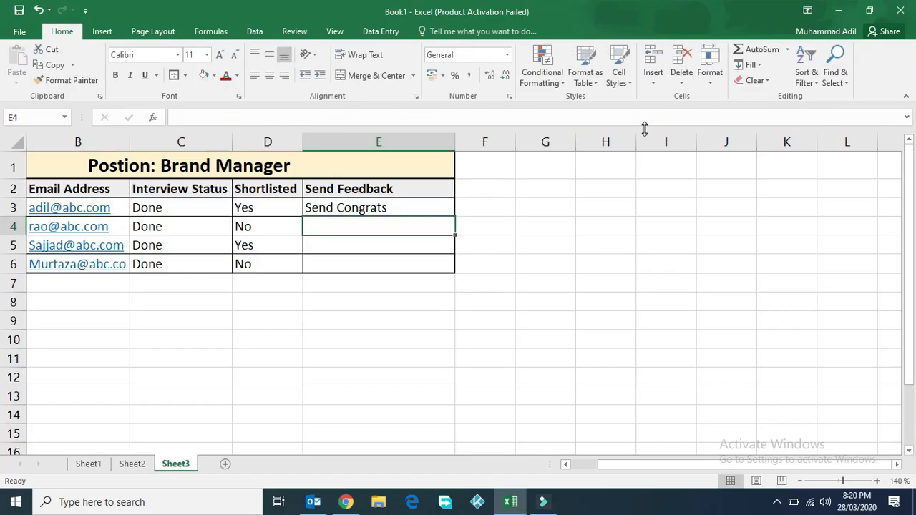
- Test the Send Congrats link in Outlook and find the whole body on one line
left_click(348, 210)
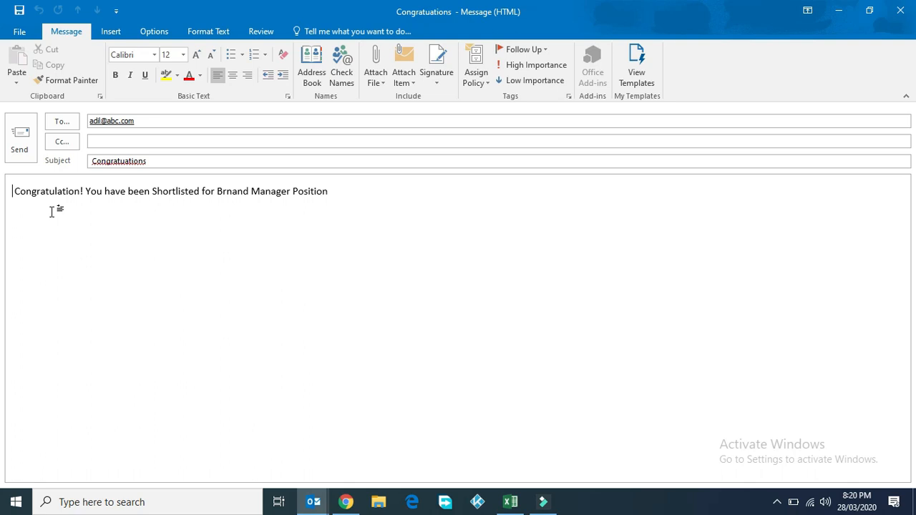
left_click(84, 190)
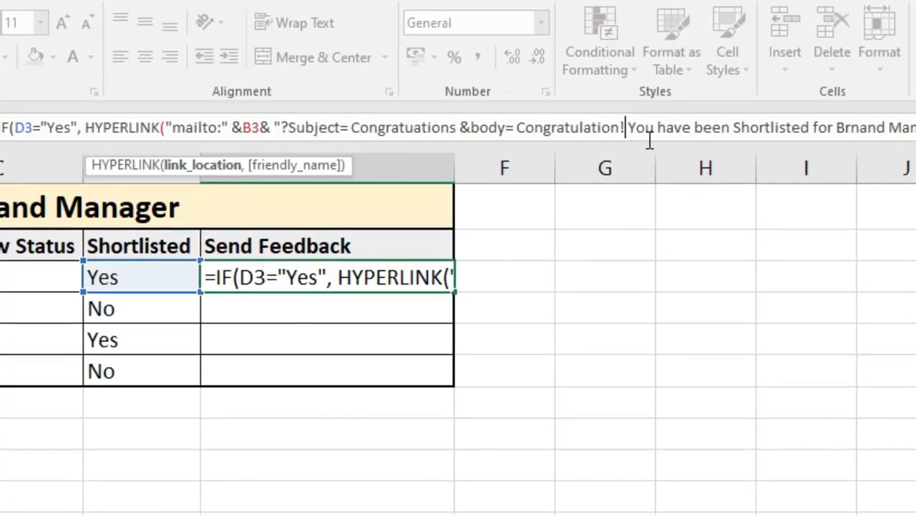
- Insert '. %0A' after Congratulation! in E3's formula and commit it
left_click(649, 141)
type(". ")
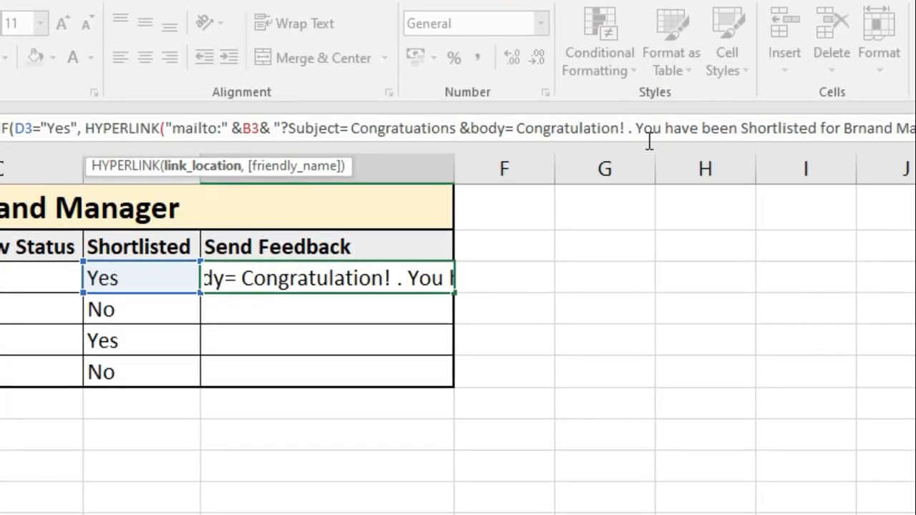
type("%")
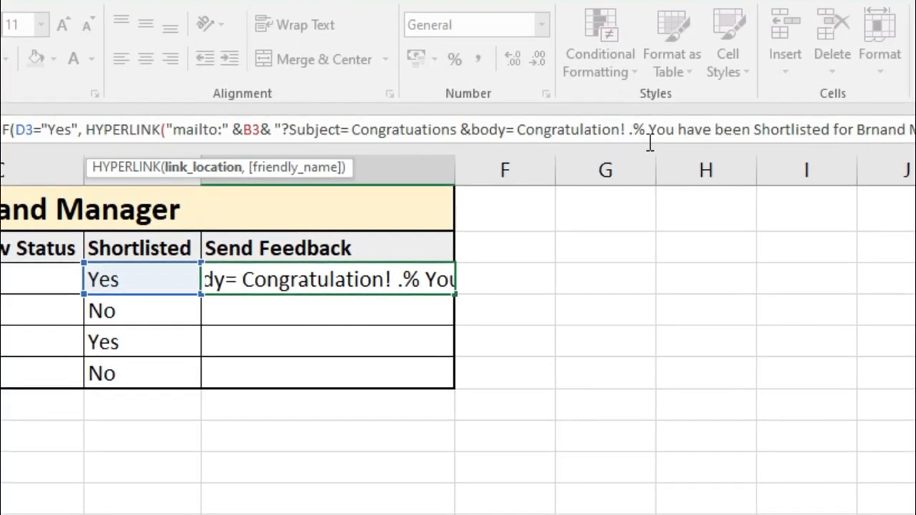
type("0A")
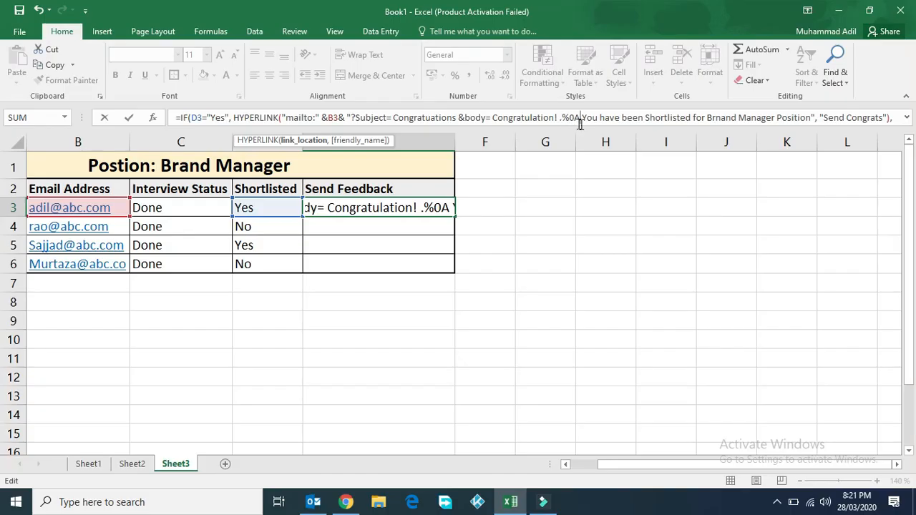
key("Return")
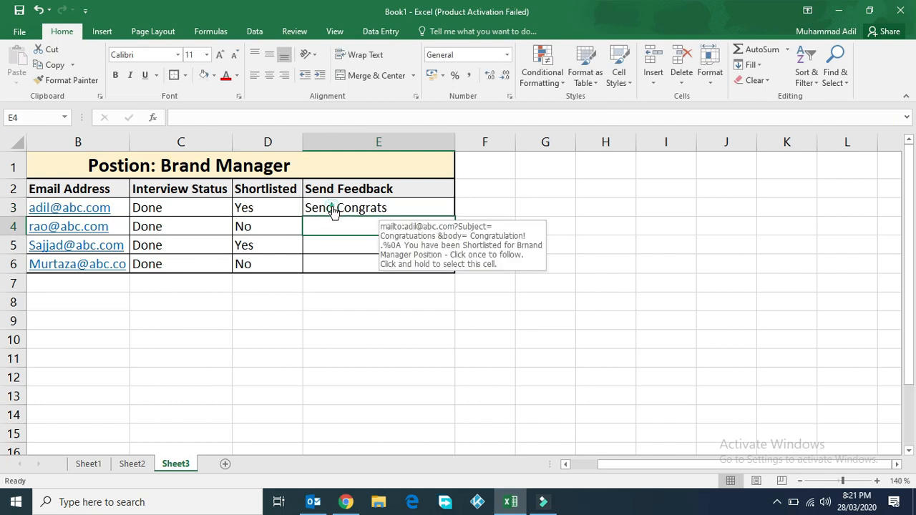
- Retest the Send Congrats link, confirm the two-line body, and close the message without saving
left_click(333, 207)
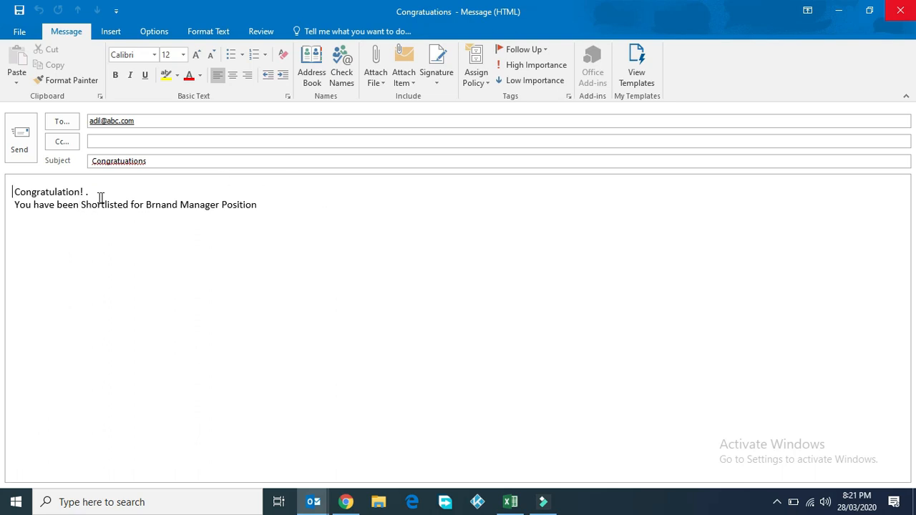
left_click(900, 10)
left_click(465, 284)
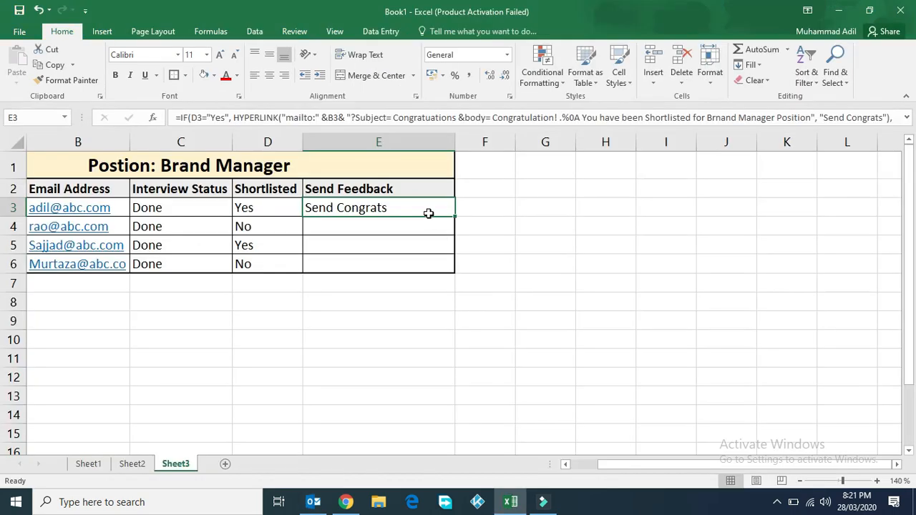
- Fill E3's feedback formula down through E6, then open E4's Send Regret email link
left_click_drag(455, 219, 439, 273)
left_click(429, 321)
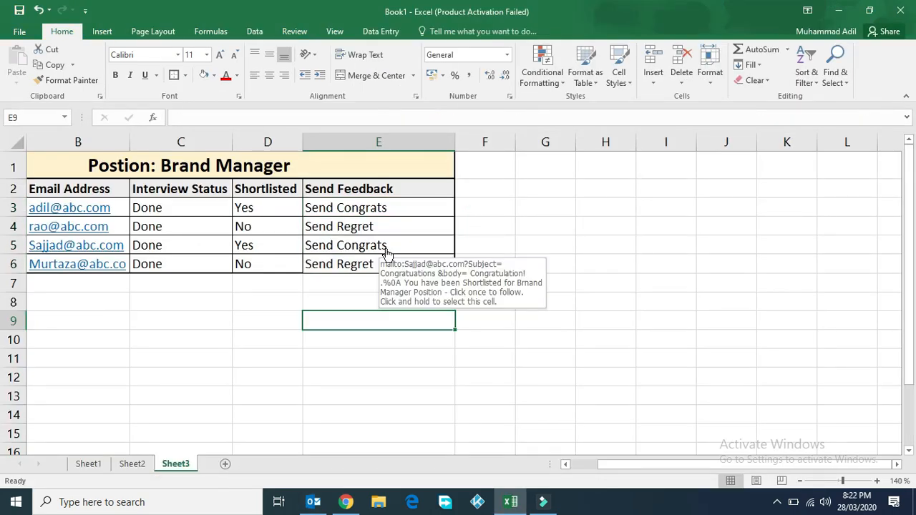
left_click(349, 231)
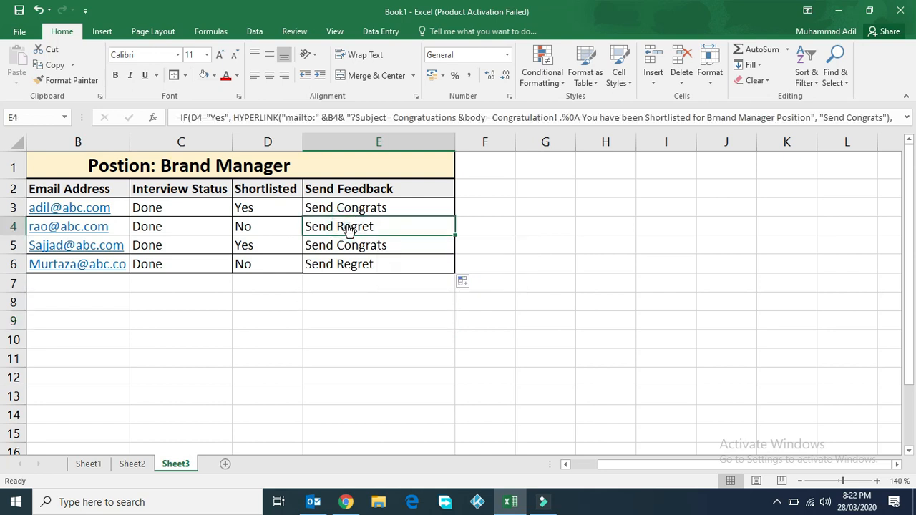